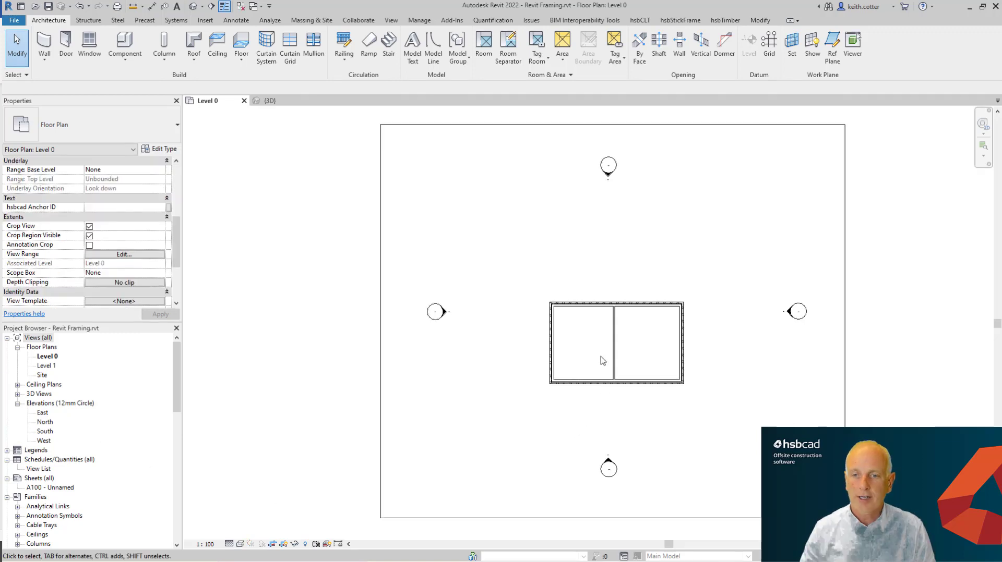
Step: Inspect the type and properties of an exterior wall and of the interior partition wall in the floor plan
{"action": "scroll", "coordinate": [599, 338], "scroll_direction": "up", "scroll_amount": 2}
{"action": "scroll", "coordinate": [608, 339], "scroll_direction": "up", "scroll_amount": 3}
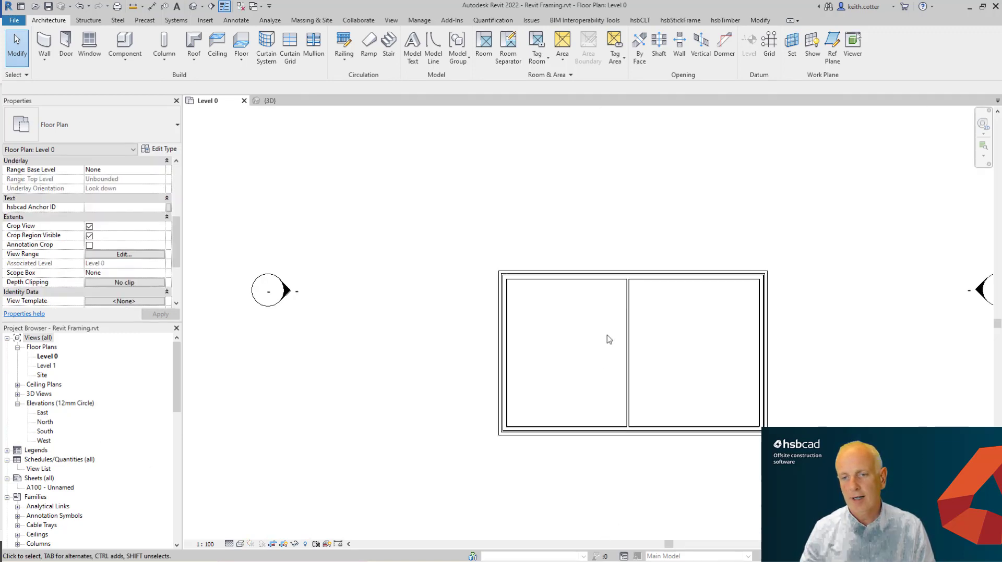
{"action": "middle_click_drag", "start_coordinate": [707, 338], "coordinate": [658, 298]}
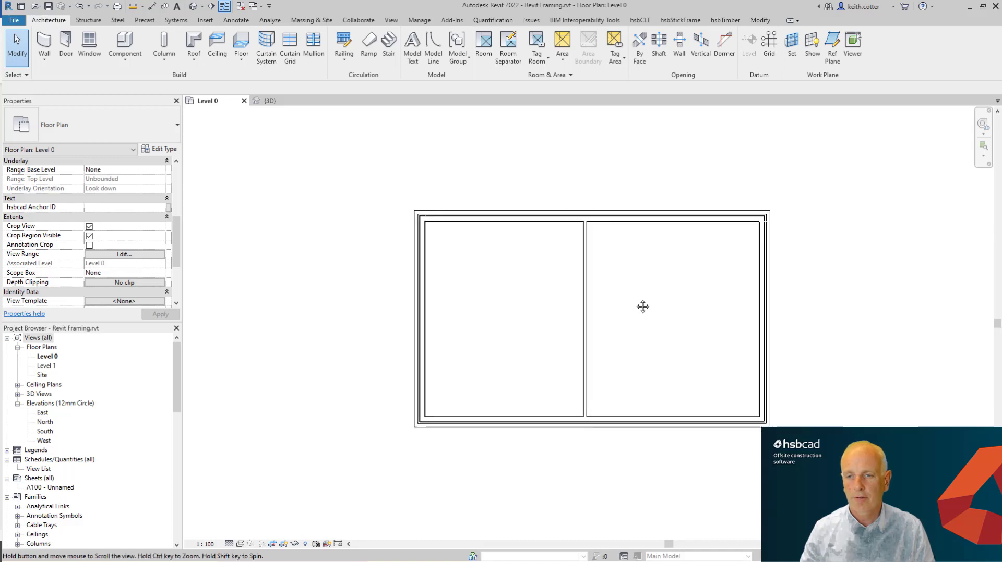
{"action": "left_click", "coordinate": [633, 222]}
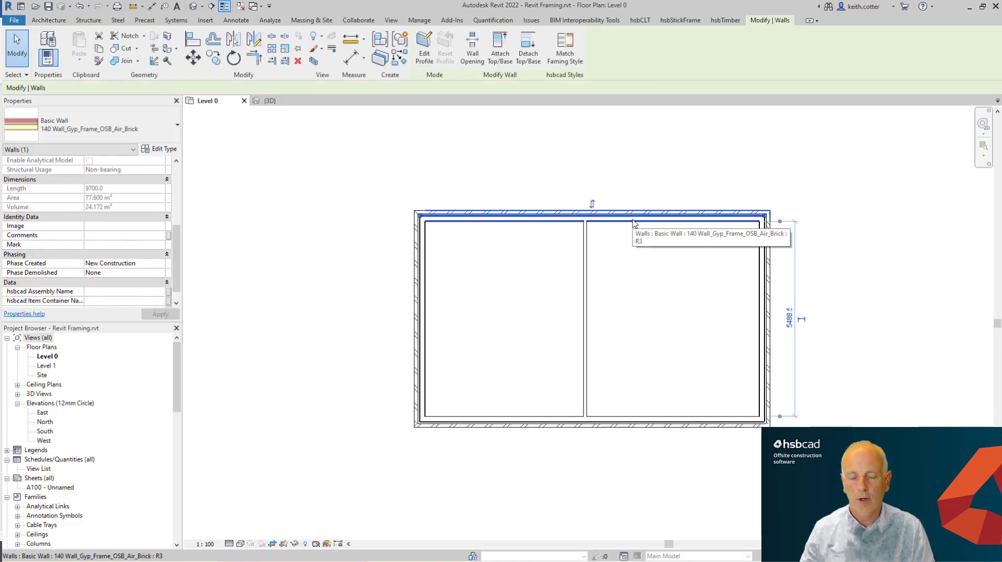
{"action": "left_click", "coordinate": [585, 284]}
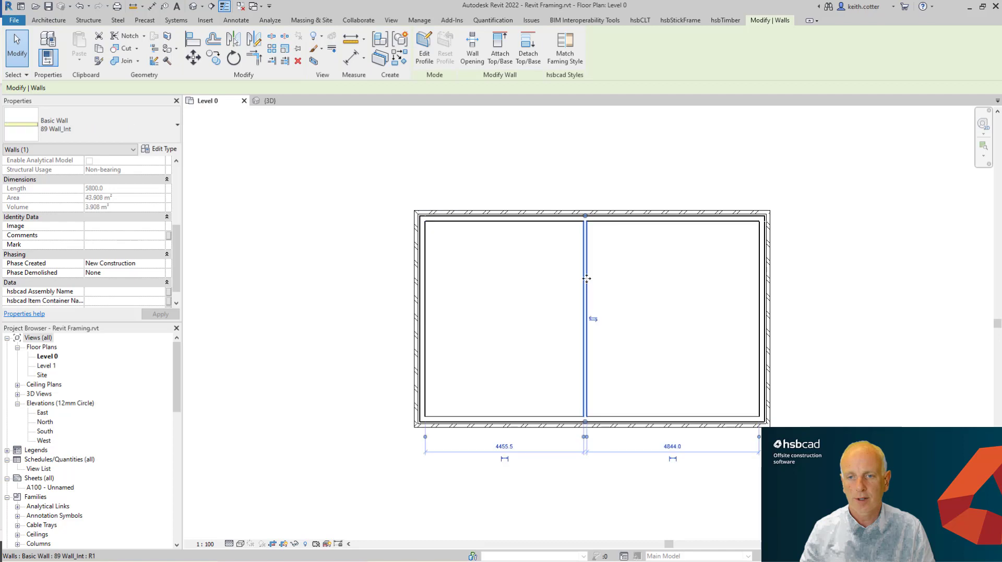
{"action": "left_click", "coordinate": [660, 339]}
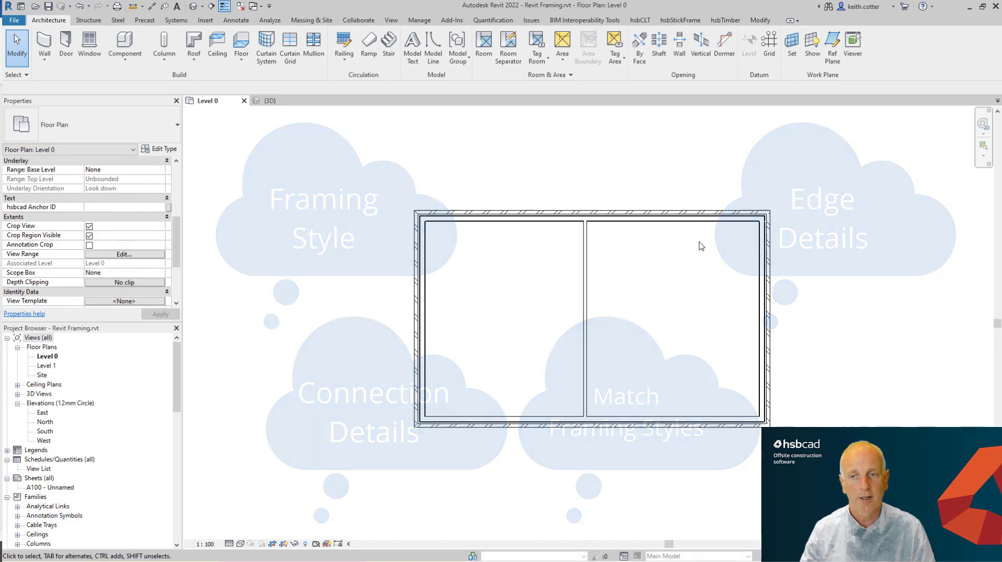
Step: Create hsbStickFrame item containers for all exterior walls and the interior partition in the floor plan
{"action": "left_click", "coordinate": [683, 20]}
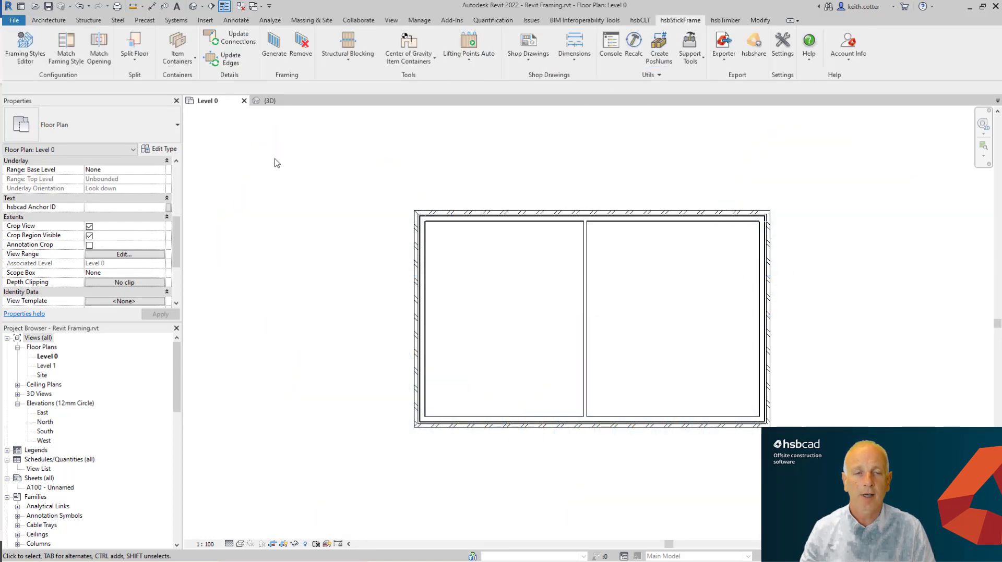
{"action": "left_click", "coordinate": [180, 46]}
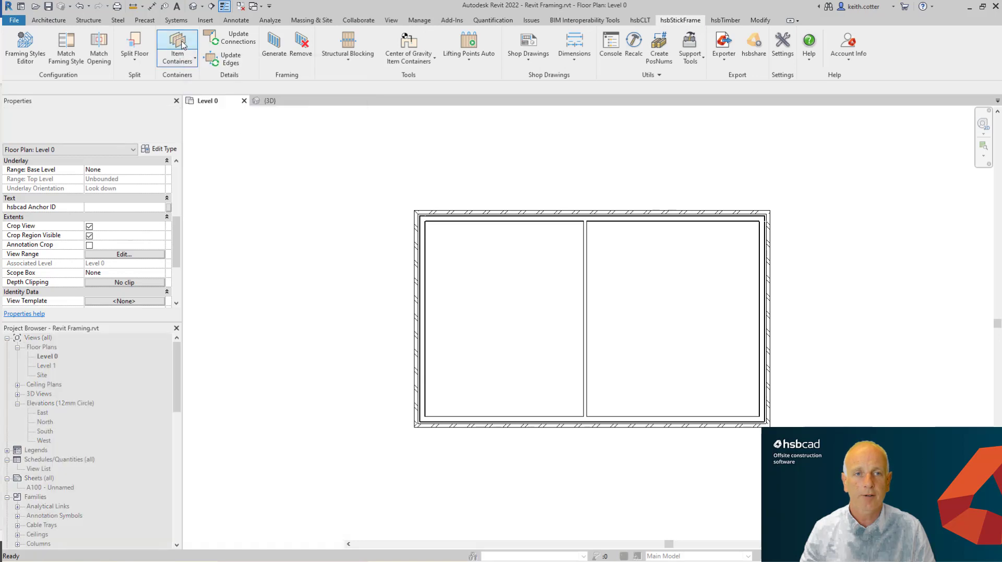
{"action": "left_click_drag", "start_coordinate": [811, 190], "coordinate": [383, 457]}
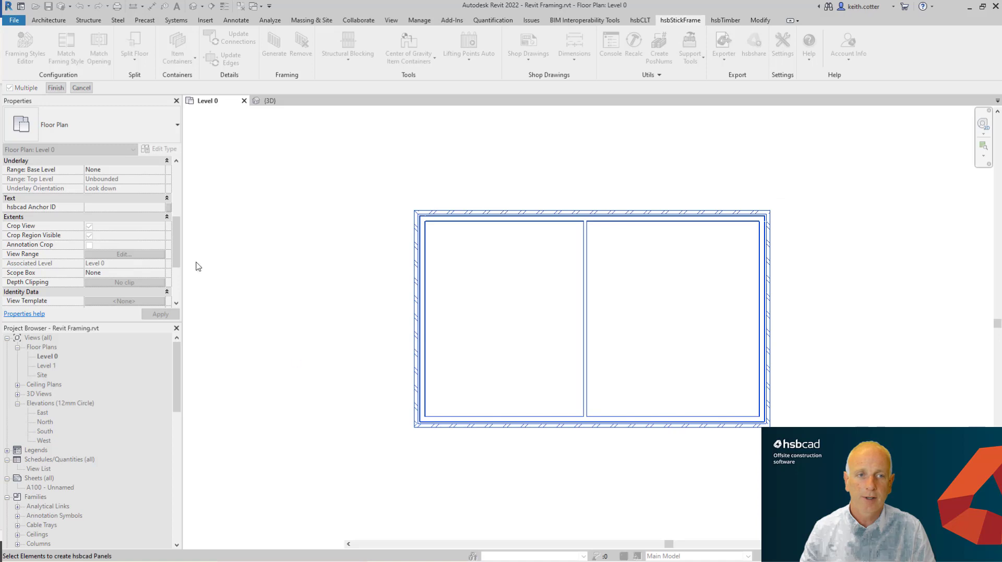
{"action": "left_click", "coordinate": [55, 88]}
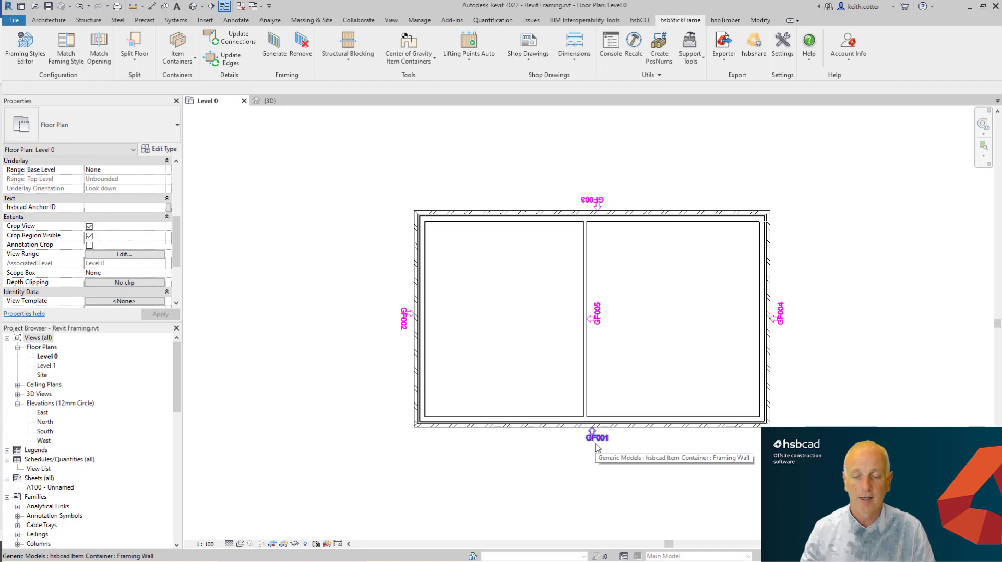
Step: Flip the interior partition's item container by enabling its hsbcad Flip property
{"action": "left_click", "coordinate": [597, 321]}
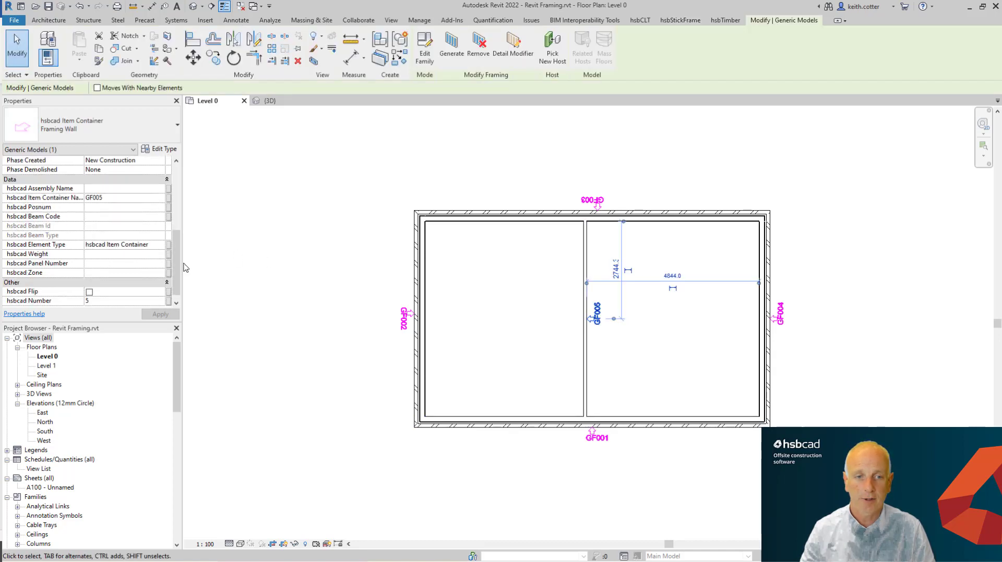
{"action": "scroll", "coordinate": [179, 274], "scroll_direction": "down", "scroll_amount": 1}
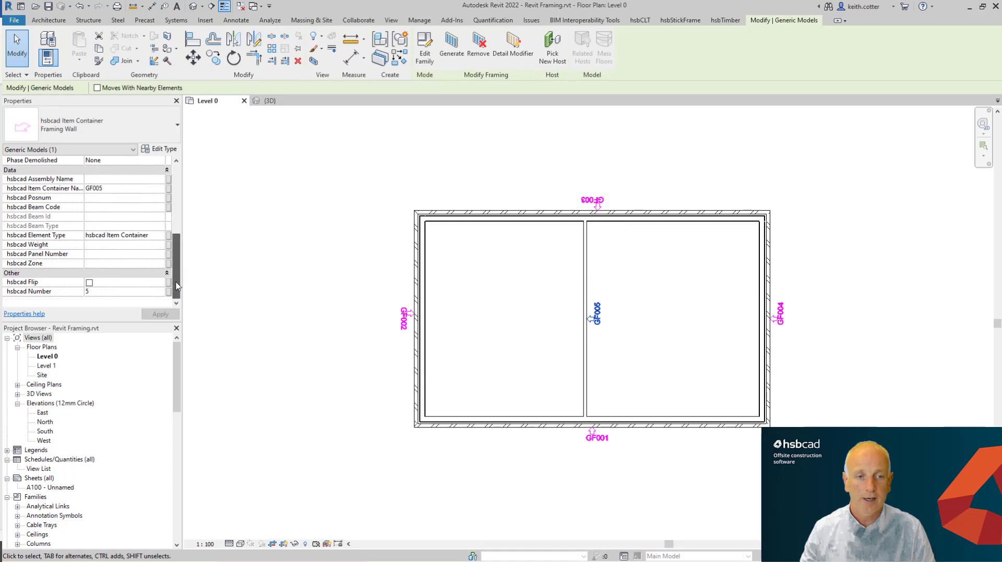
{"action": "left_click", "coordinate": [90, 282]}
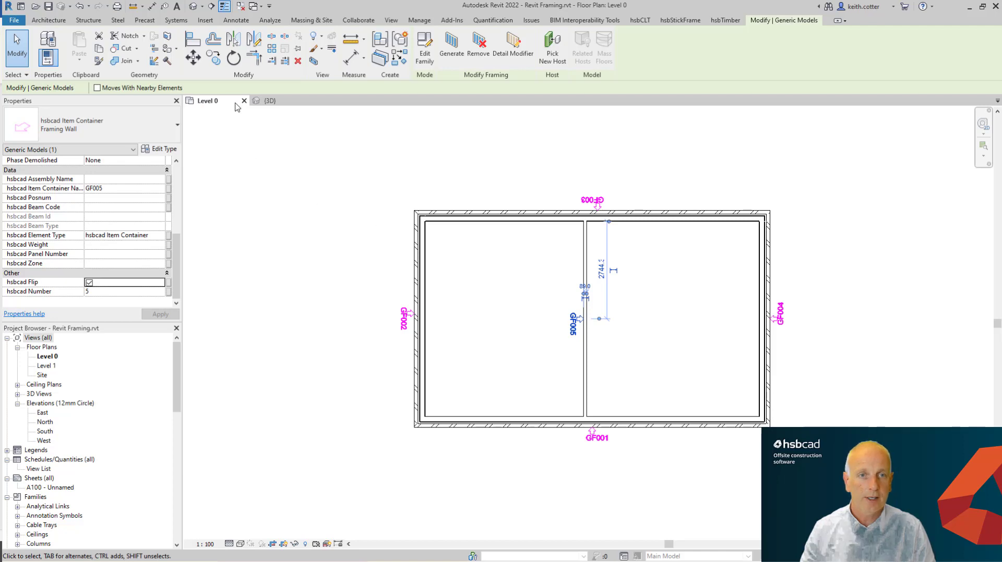
Step: Set up Item Container Renumber with prefix L0, 3 digits, start number 1, one-by-one selection and numbering from scratch
{"action": "left_click", "coordinate": [677, 22]}
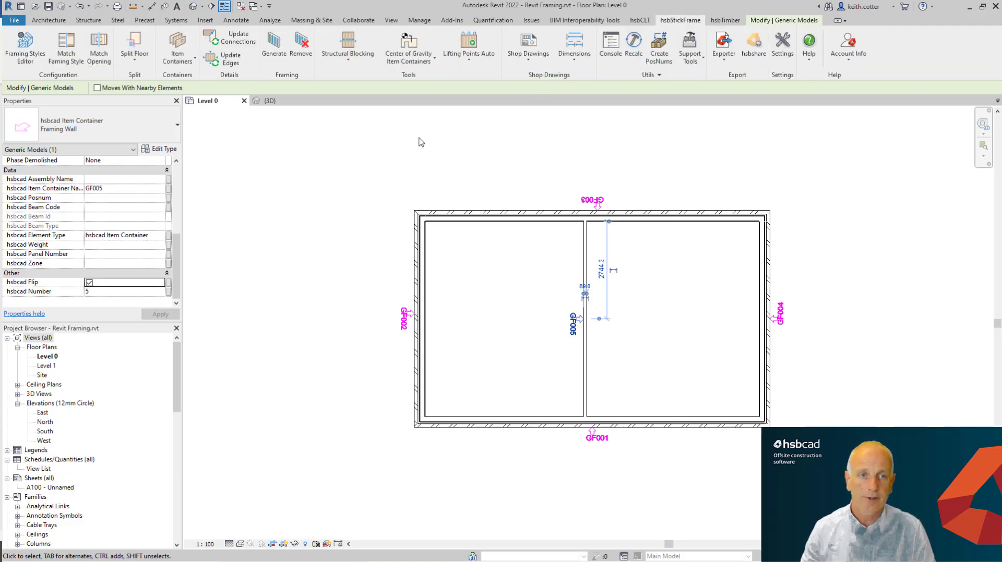
{"action": "left_click", "coordinate": [196, 62]}
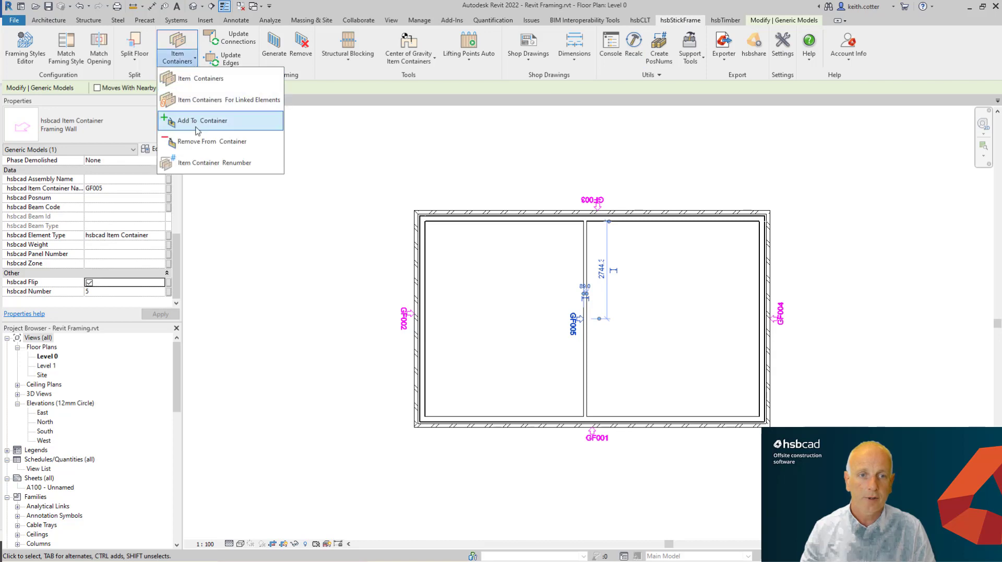
{"action": "left_click", "coordinate": [205, 165]}
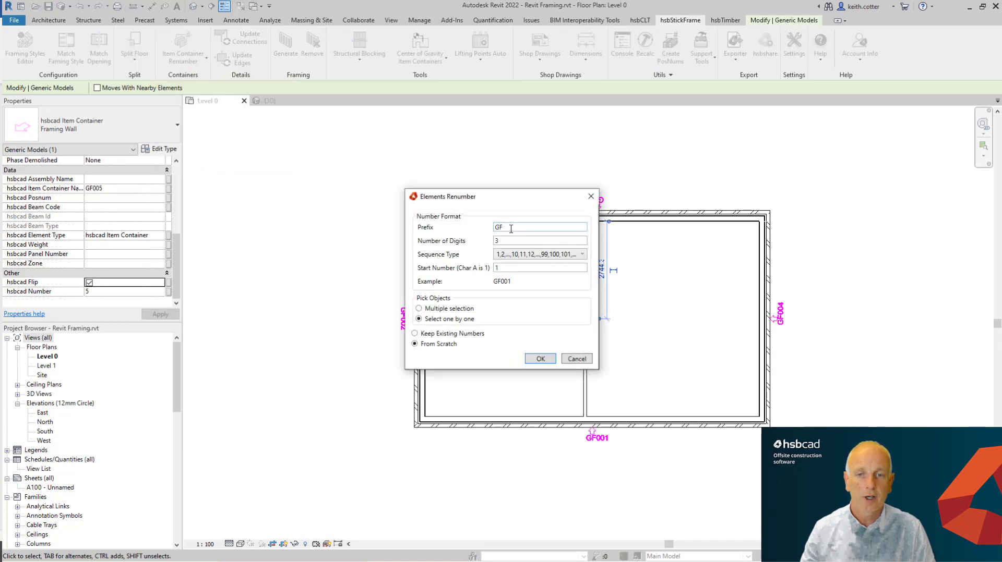
{"action": "left_click_drag", "start_coordinate": [507, 227], "coordinate": [457, 240]}
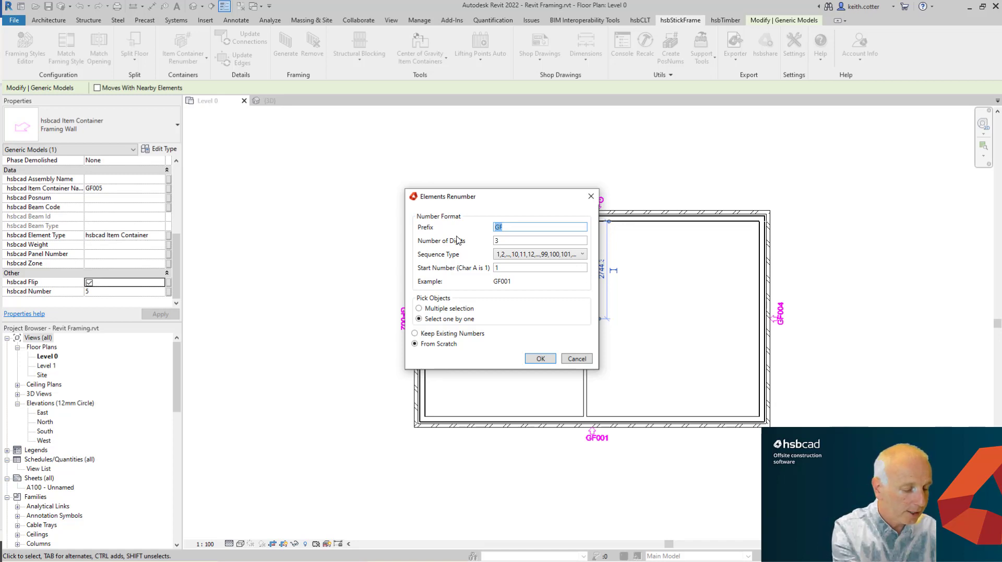
{"action": "type", "text": "L"}
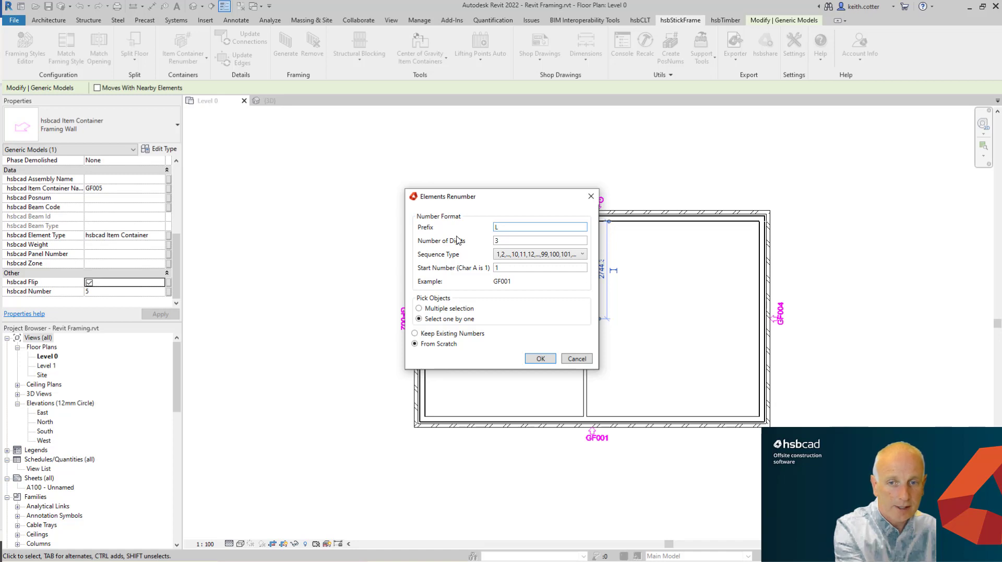
{"action": "type", "text": "0"}
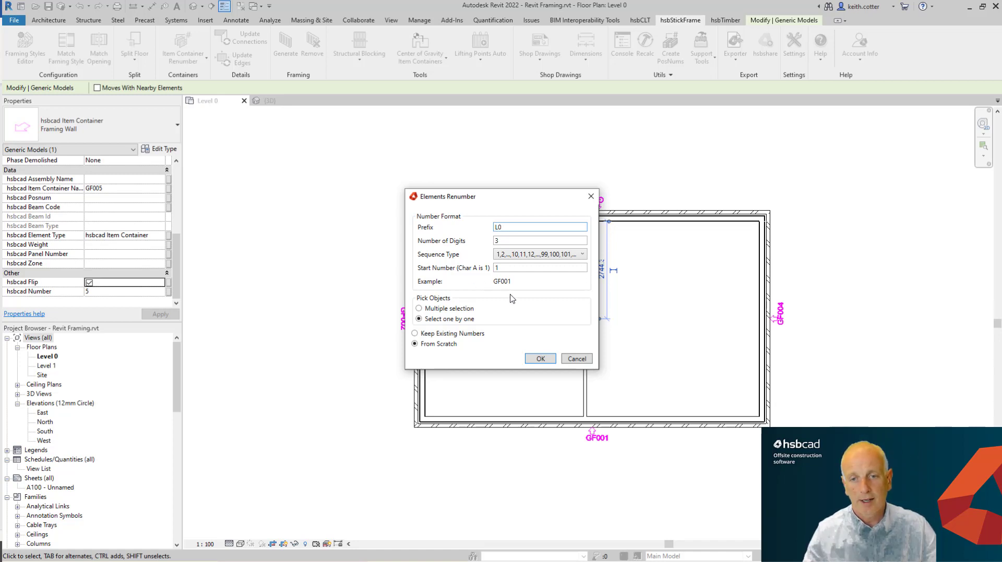
{"action": "left_click", "coordinate": [508, 269]}
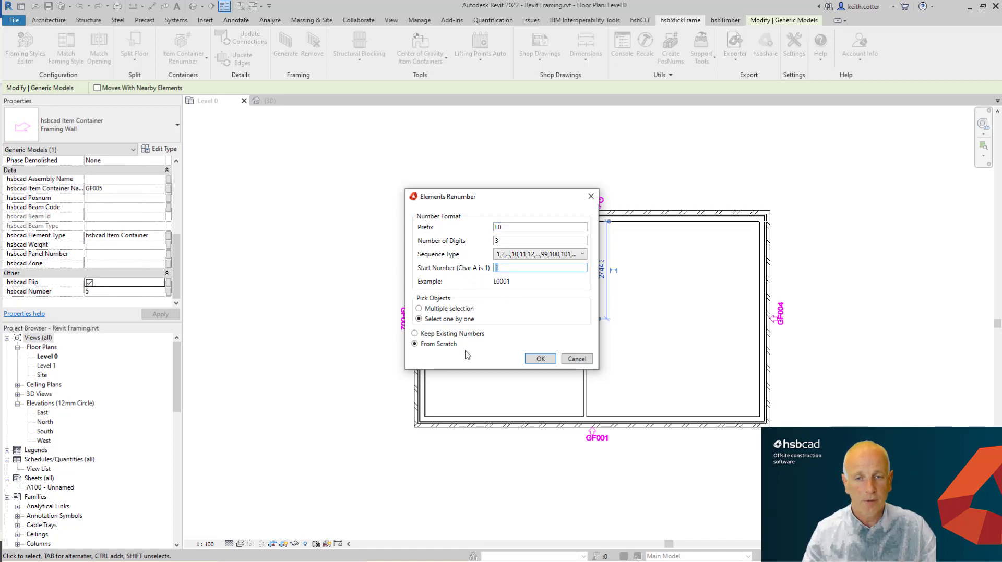
{"action": "left_click", "coordinate": [433, 321]}
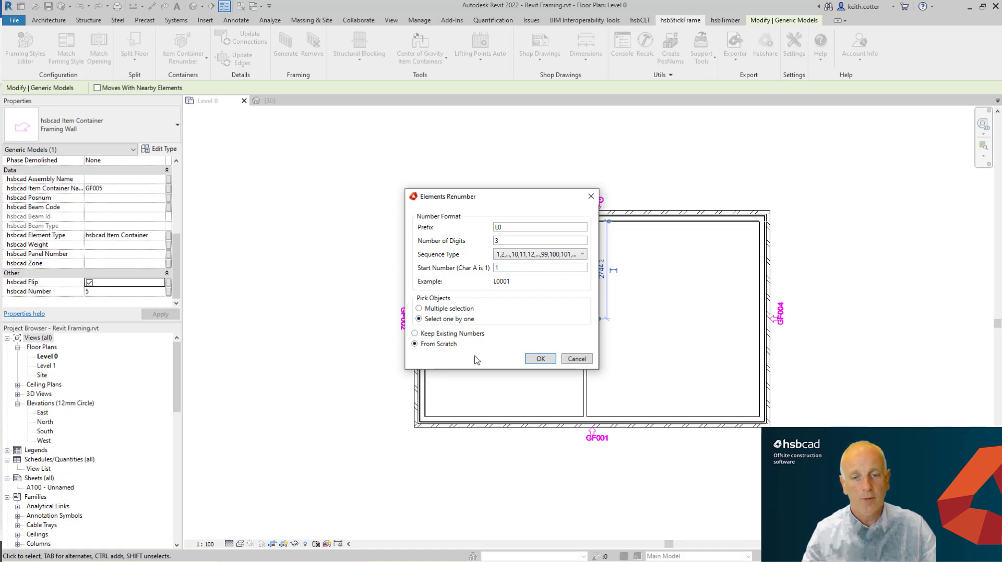
Step: Renumber the wall containers L0001 to L0004 counter-clockwise from the plan's upper wall, and the interior partition L0005
{"action": "left_click", "coordinate": [541, 359]}
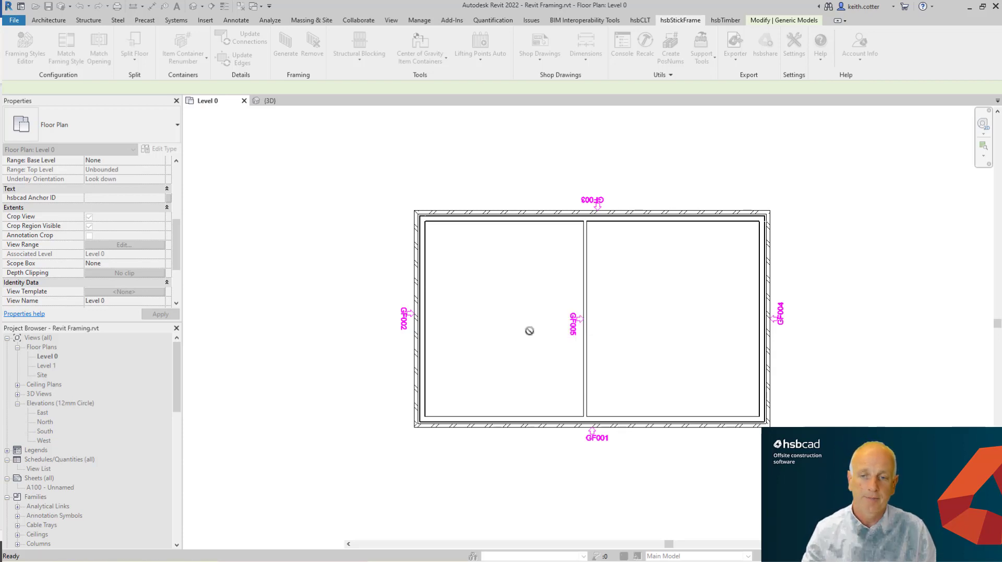
{"action": "key", "text": "Return"}
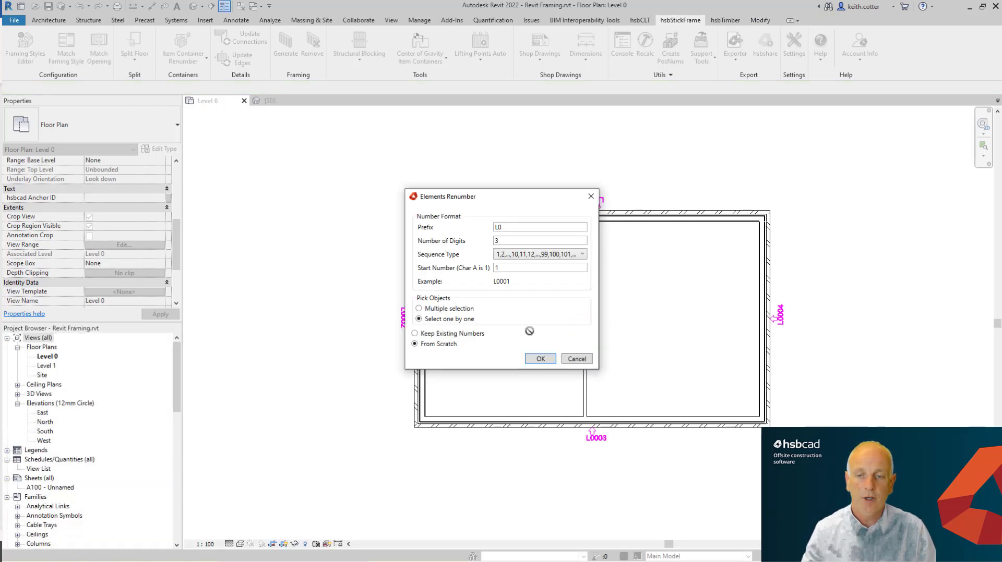
{"action": "left_click", "coordinate": [577, 360]}
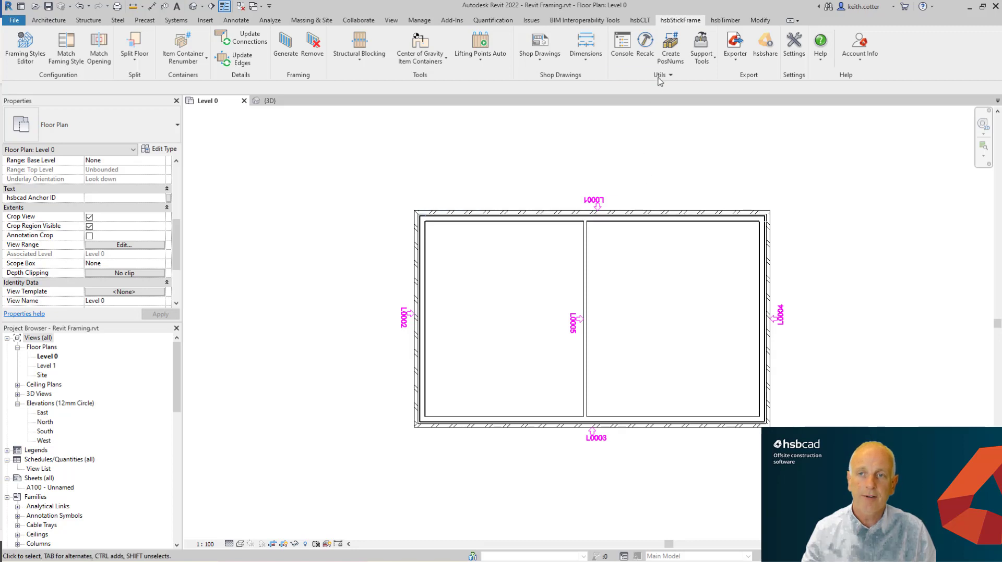
Step: Display the hsbcad Console and update the connection details at all wall corners and junctions
{"action": "left_click", "coordinate": [623, 46]}
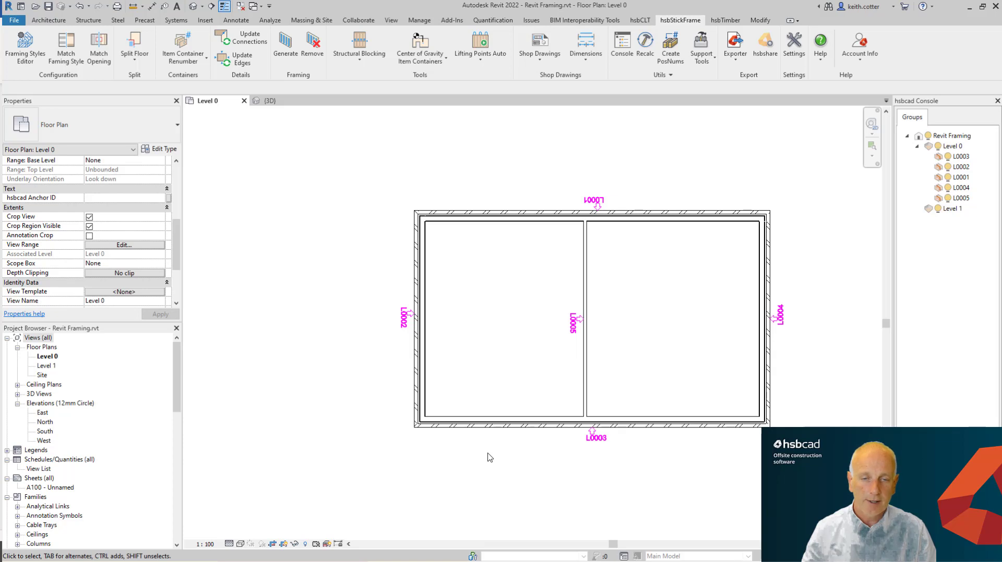
{"action": "left_click", "coordinate": [247, 41]}
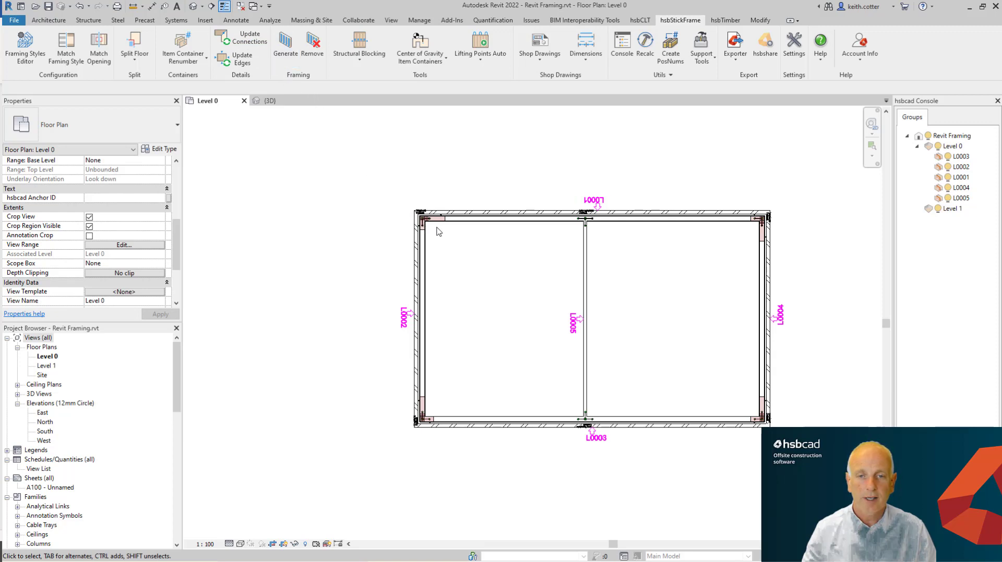
{"action": "scroll", "coordinate": [433, 219], "scroll_direction": "up", "scroll_amount": 4}
{"action": "scroll", "coordinate": [426, 224], "scroll_direction": "up", "scroll_amount": 5}
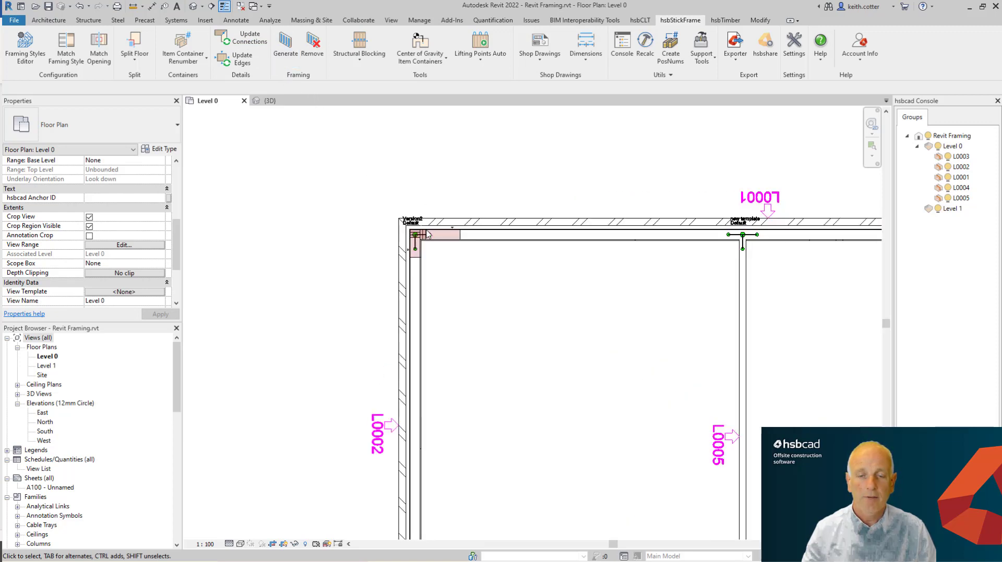
{"action": "scroll", "coordinate": [427, 232], "scroll_direction": "up", "scroll_amount": 4}
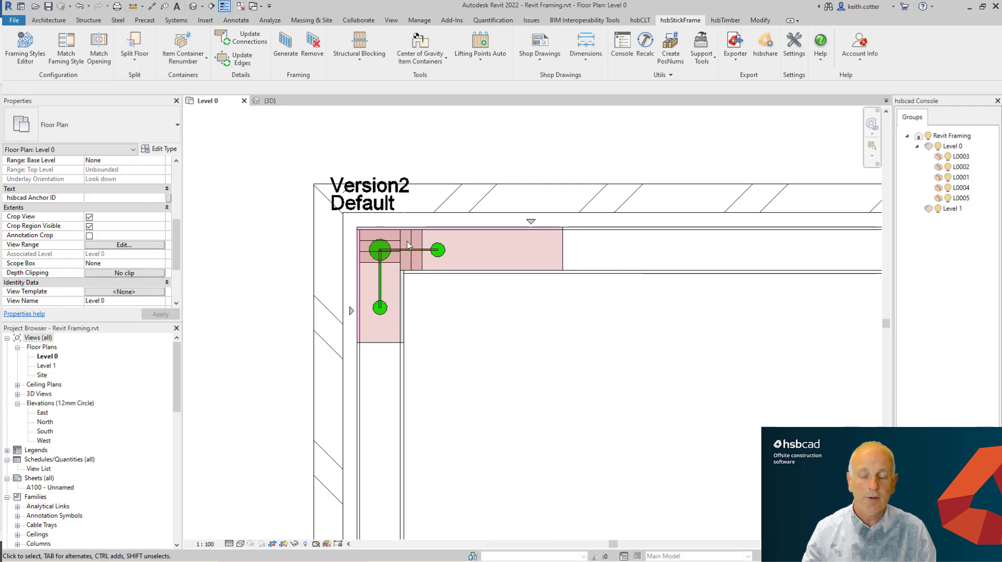
{"action": "scroll", "coordinate": [370, 226], "scroll_direction": "down", "scroll_amount": 8}
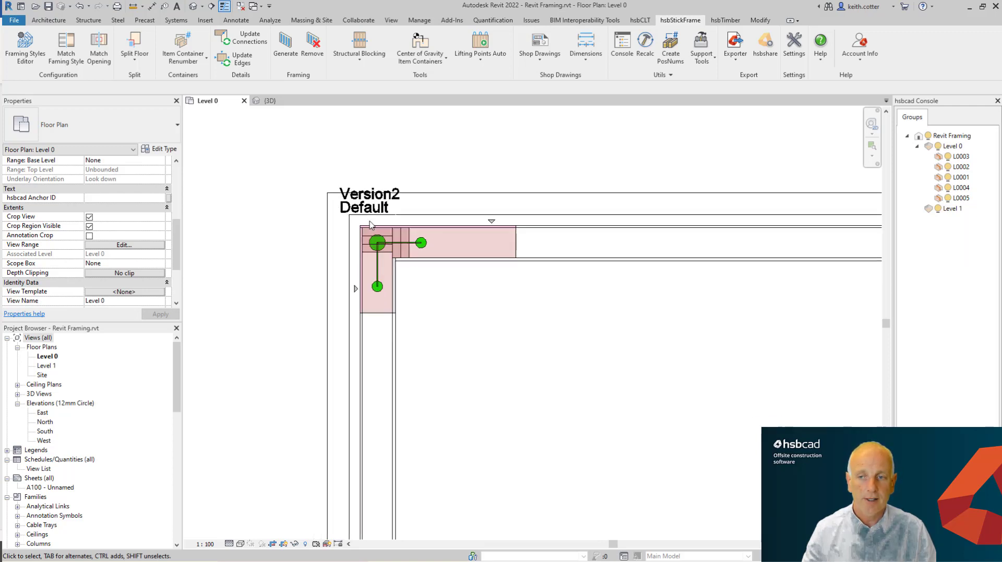
{"action": "scroll", "coordinate": [369, 225], "scroll_direction": "down", "scroll_amount": 3}
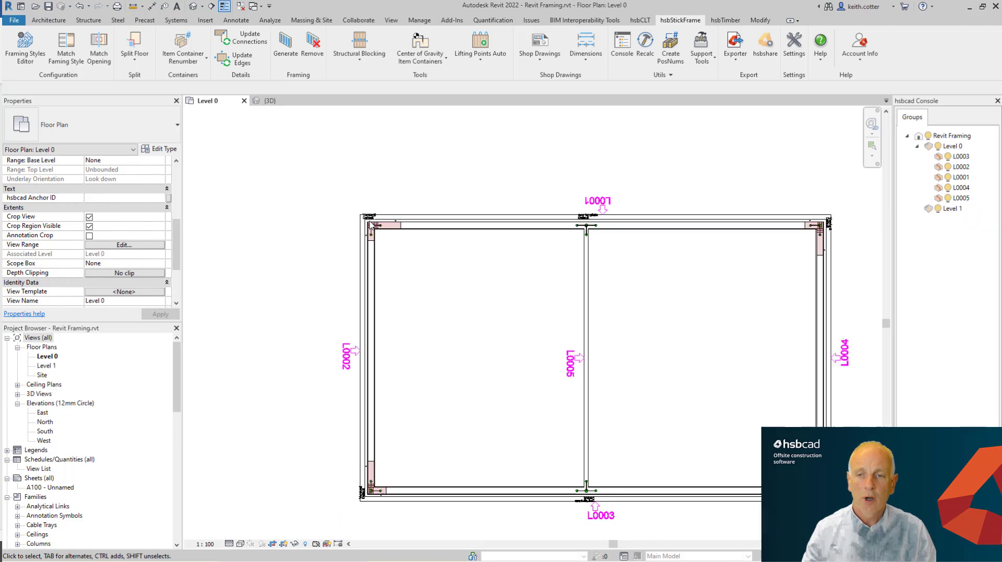
{"action": "scroll", "coordinate": [496, 334], "scroll_direction": "down", "scroll_amount": 1}
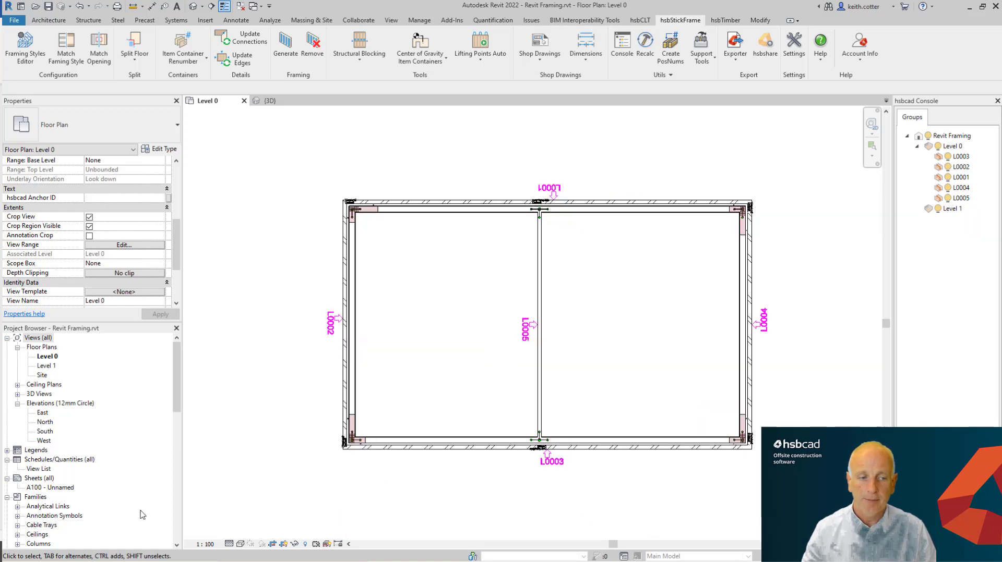
Step: Generate the framing for all five wall item containers and move the generation report into view
{"action": "scroll", "coordinate": [67, 436], "scroll_direction": "up", "scroll_amount": 6}
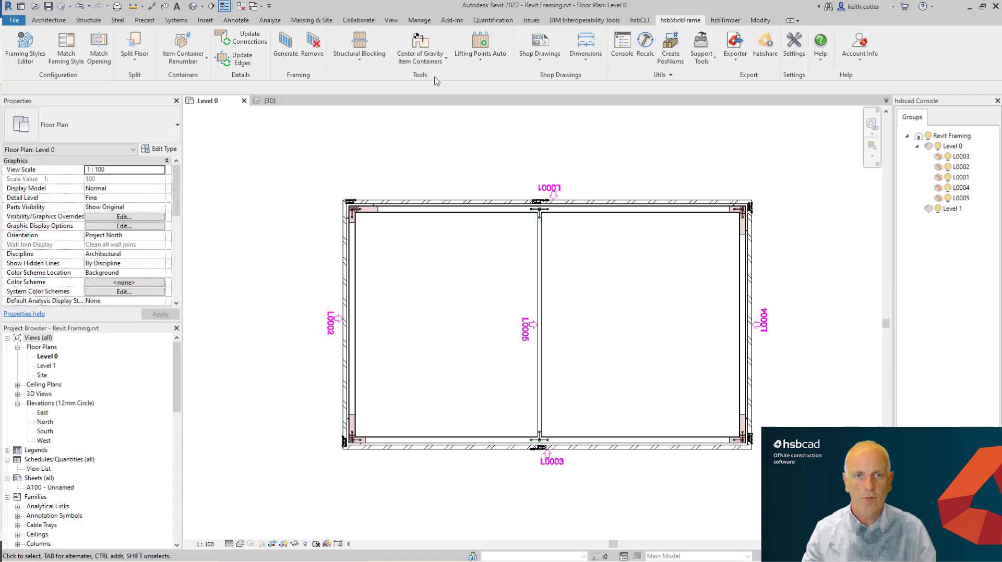
{"action": "left_click", "coordinate": [284, 46]}
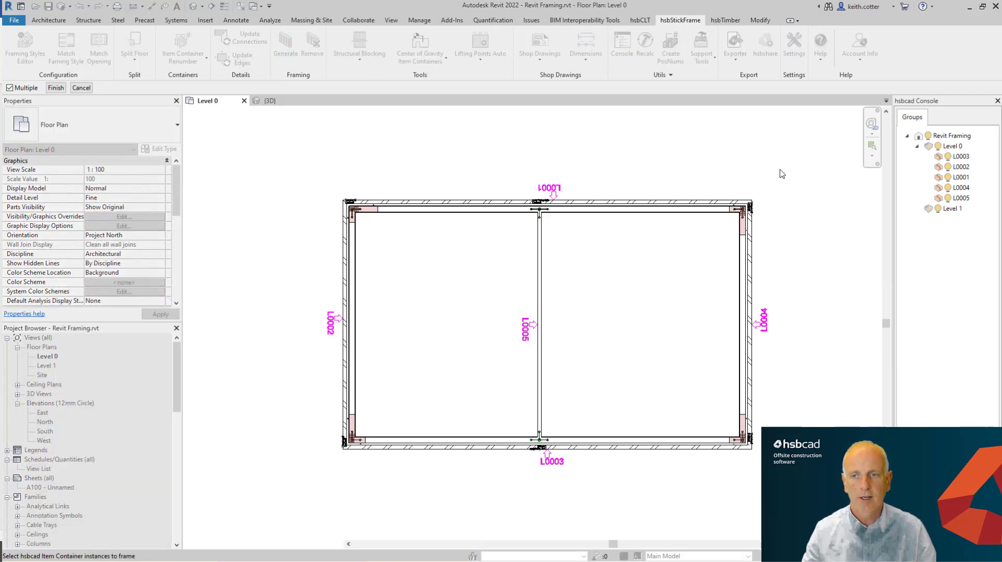
{"action": "left_click_drag", "start_coordinate": [784, 162], "coordinate": [294, 500]}
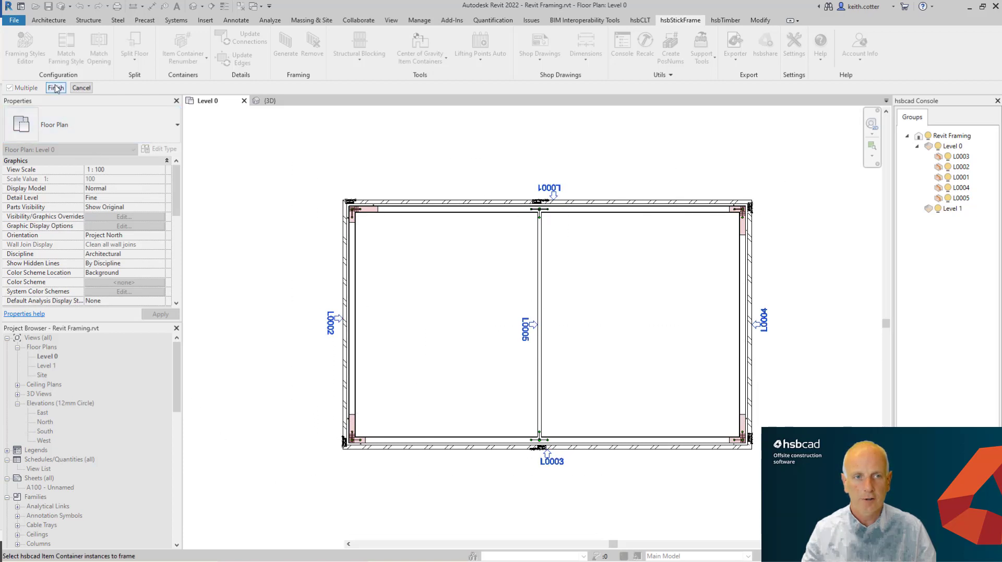
{"action": "left_click", "coordinate": [56, 87]}
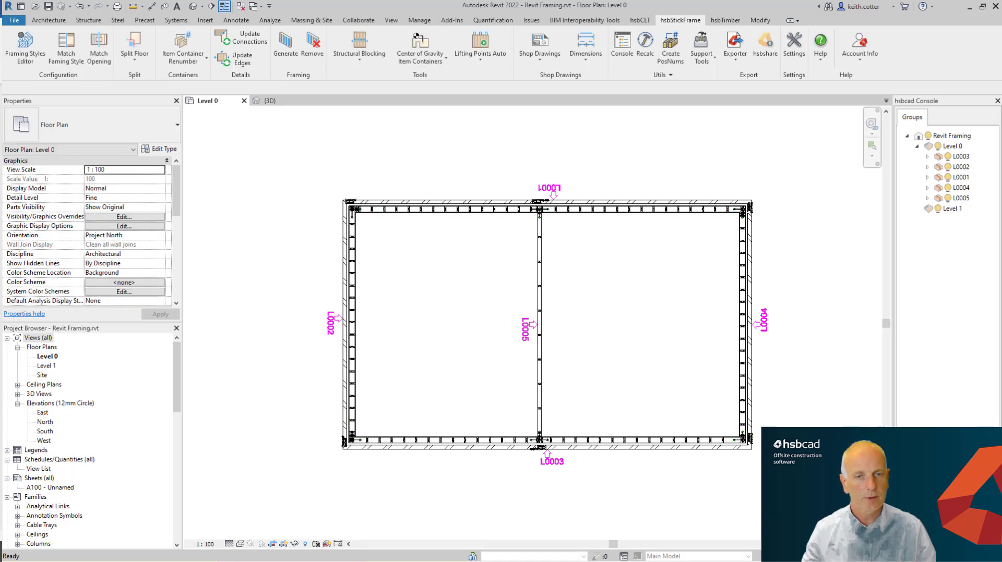
{"action": "left_click_drag", "start_coordinate": [0, 172], "coordinate": [364, 142]}
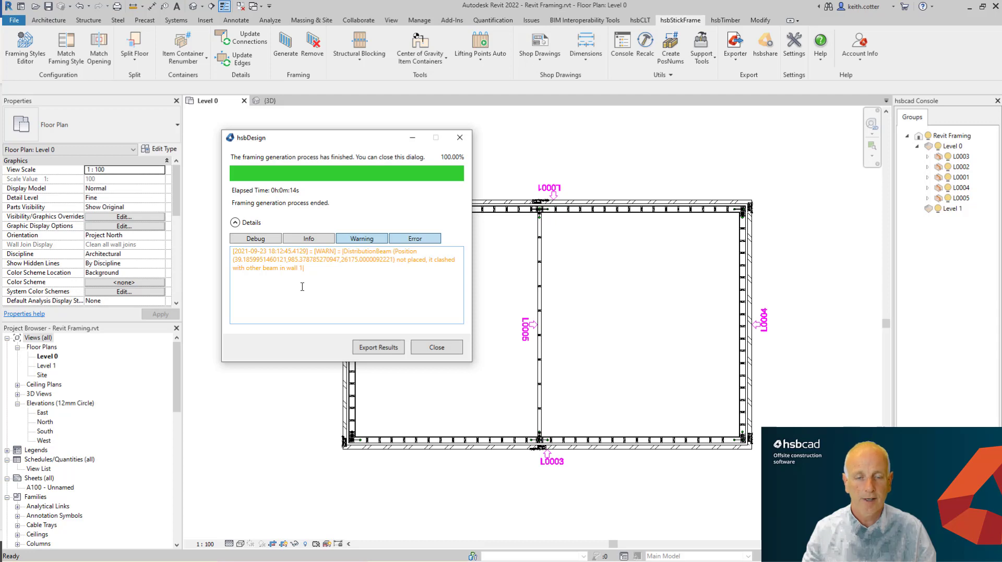
Step: Close the generation report and inspect the generated wall framing in the 3D view
{"action": "left_click", "coordinate": [437, 348]}
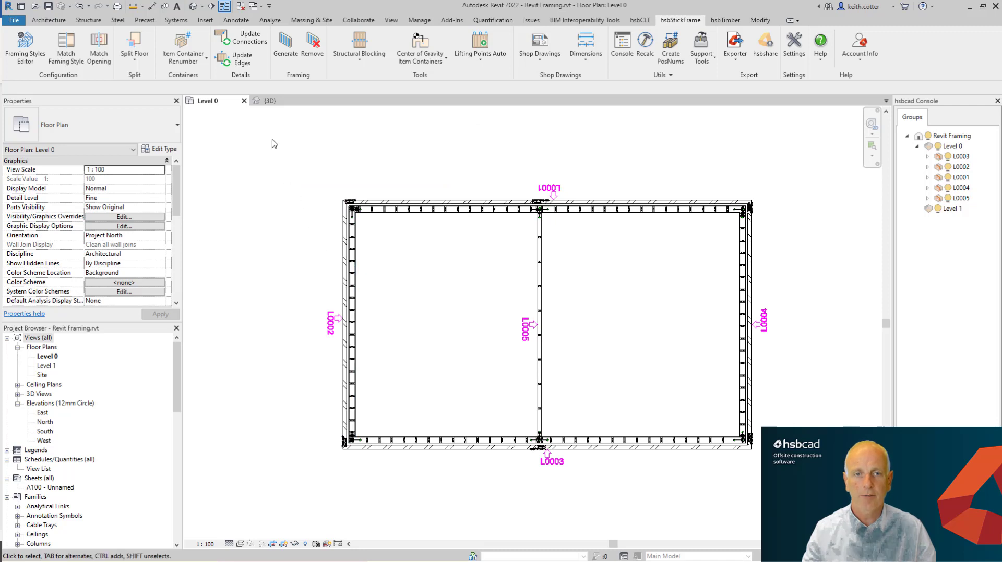
{"action": "left_click", "coordinate": [269, 101]}
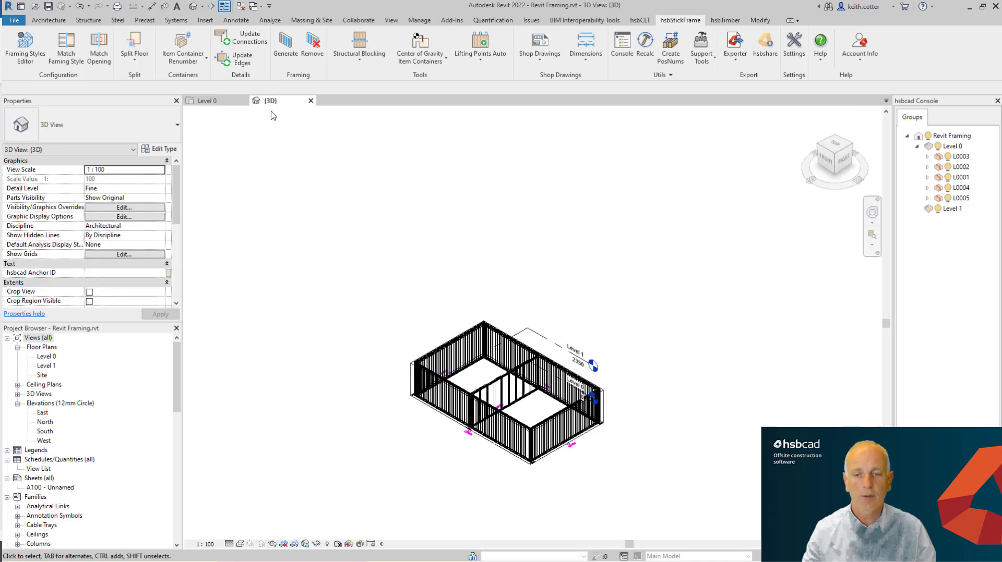
{"action": "scroll", "coordinate": [493, 408], "scroll_direction": "up", "scroll_amount": 2}
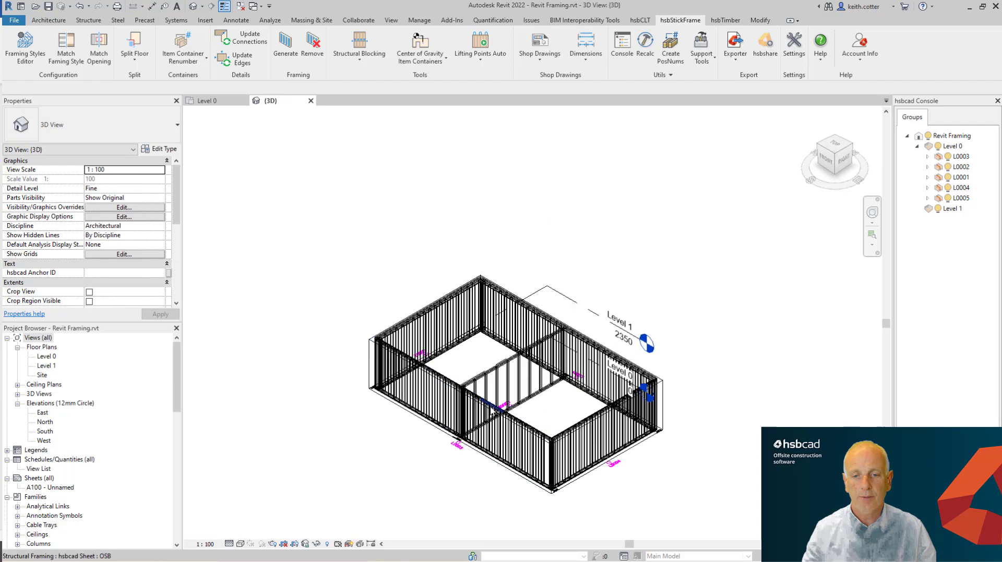
{"action": "scroll", "coordinate": [493, 408], "scroll_direction": "up", "scroll_amount": 2}
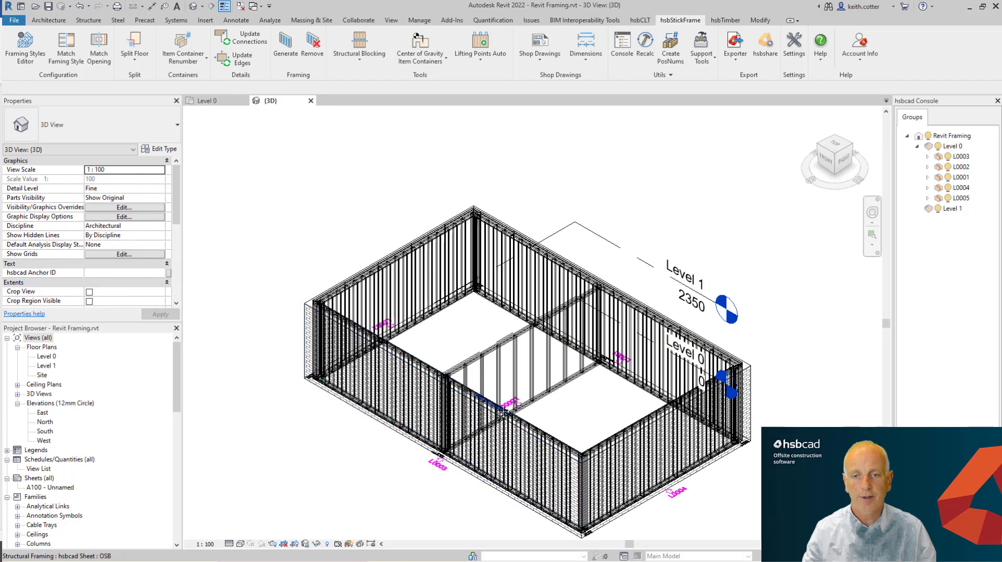
{"action": "middle_click_drag", "start_coordinate": [500, 412], "coordinate": [505, 371]}
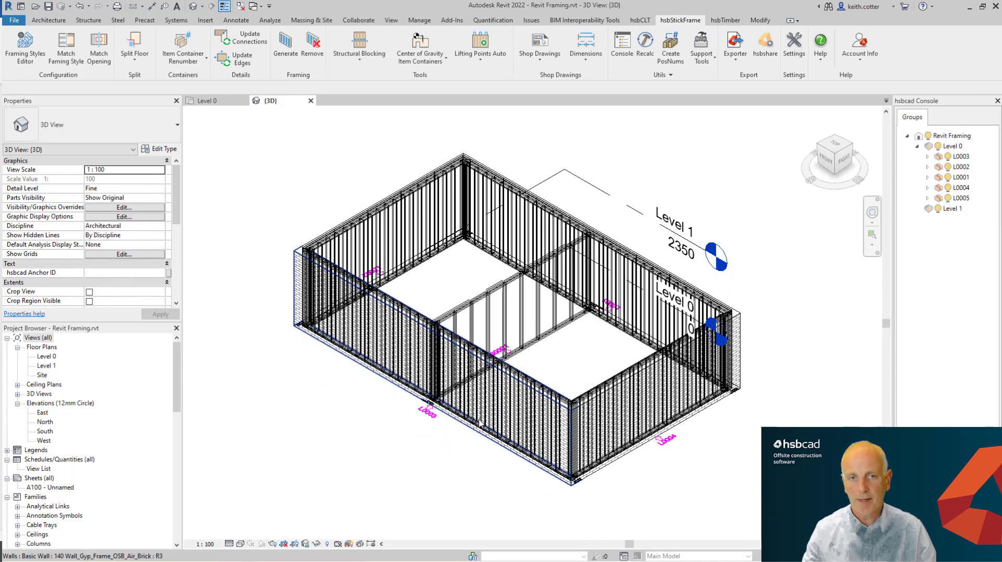
Step: In the Level 0 plan, switch the L0001–L0002 corner connection to the type OutsideOutside Outside to Outside and recalculate it
{"action": "left_click", "coordinate": [215, 103]}
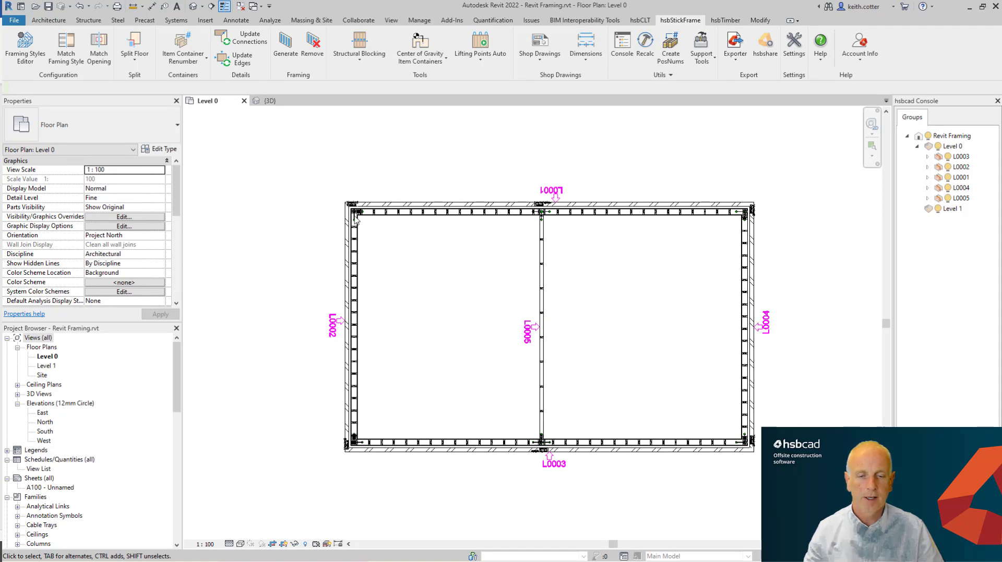
{"action": "scroll", "coordinate": [355, 216], "scroll_direction": "up", "scroll_amount": 8}
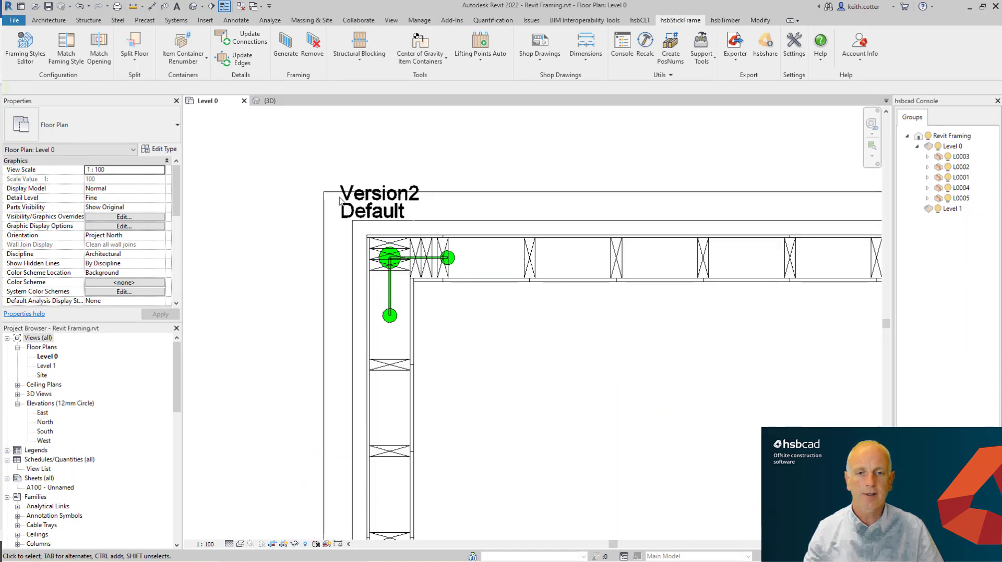
{"action": "scroll", "coordinate": [340, 201], "scroll_direction": "up", "scroll_amount": 1}
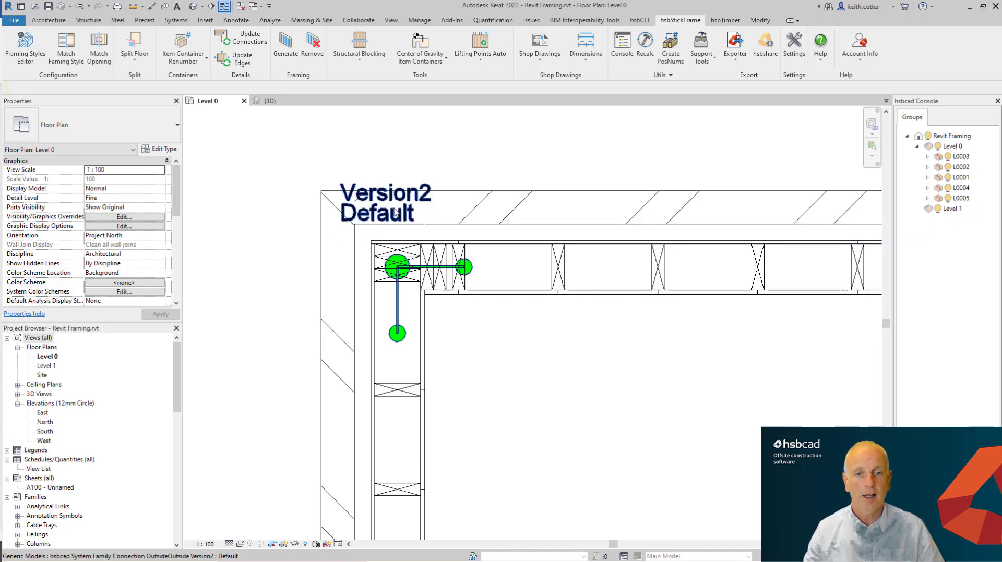
{"action": "left_click", "coordinate": [399, 213]}
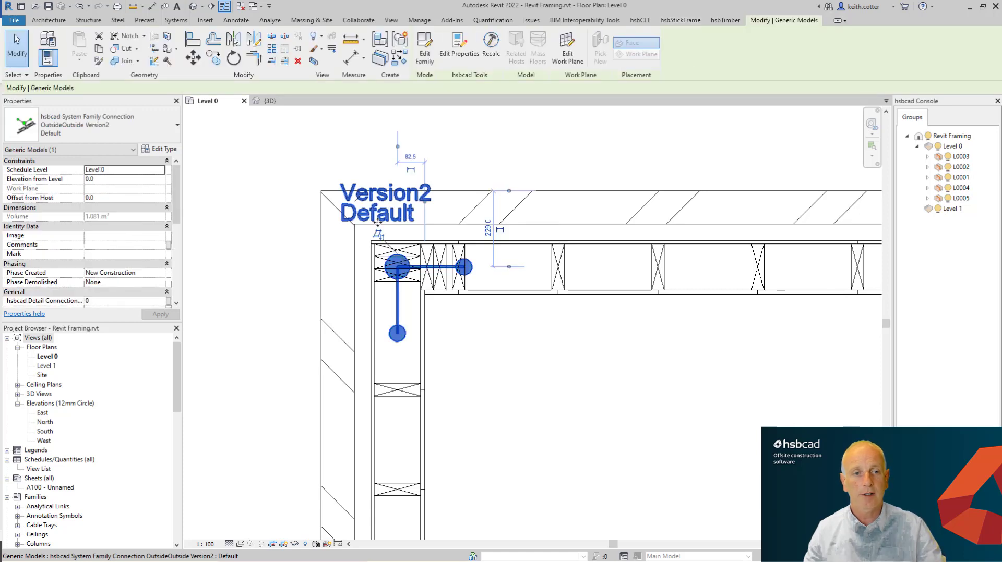
{"action": "left_click", "coordinate": [176, 138]}
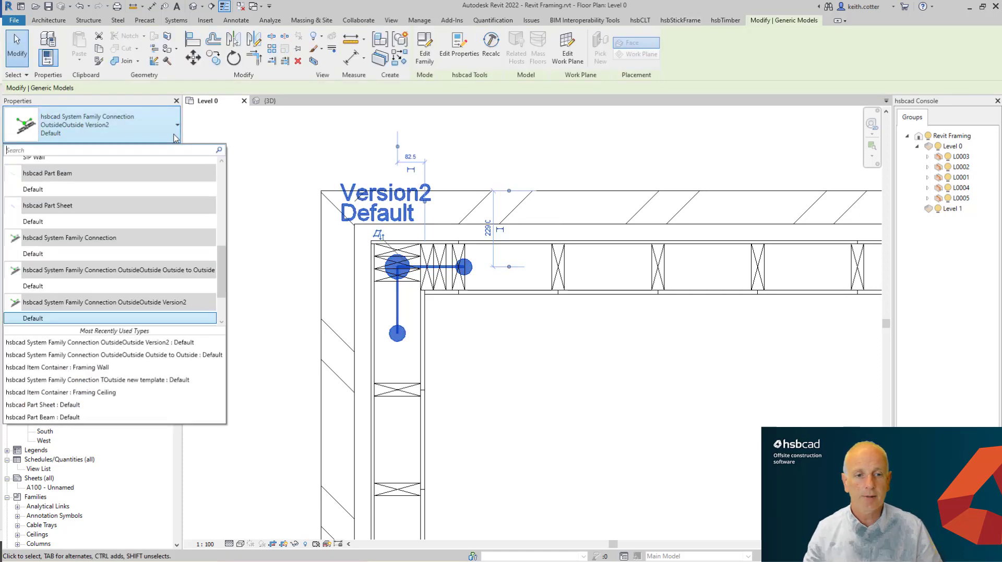
{"action": "left_click", "coordinate": [39, 287]}
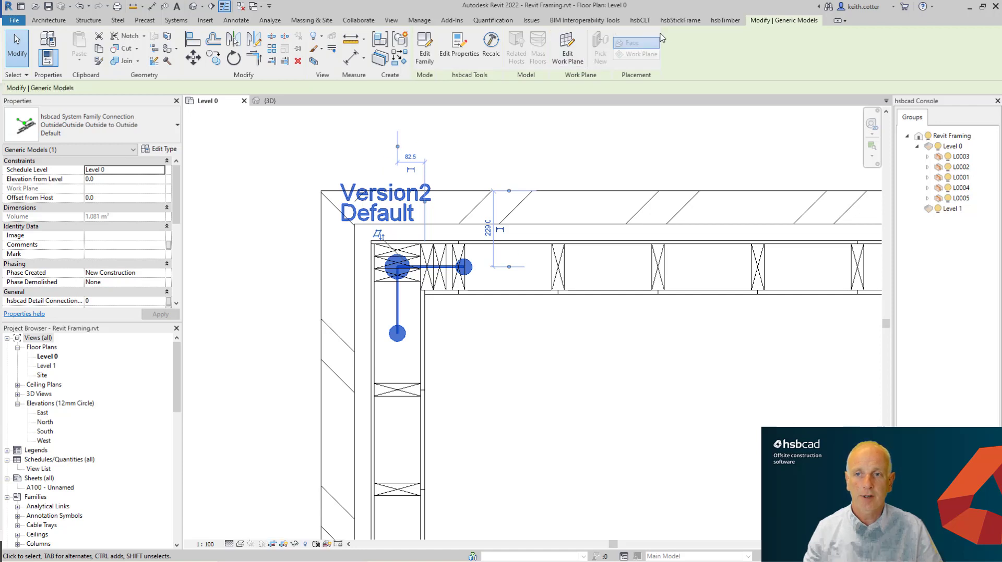
{"action": "left_click", "coordinate": [680, 20]}
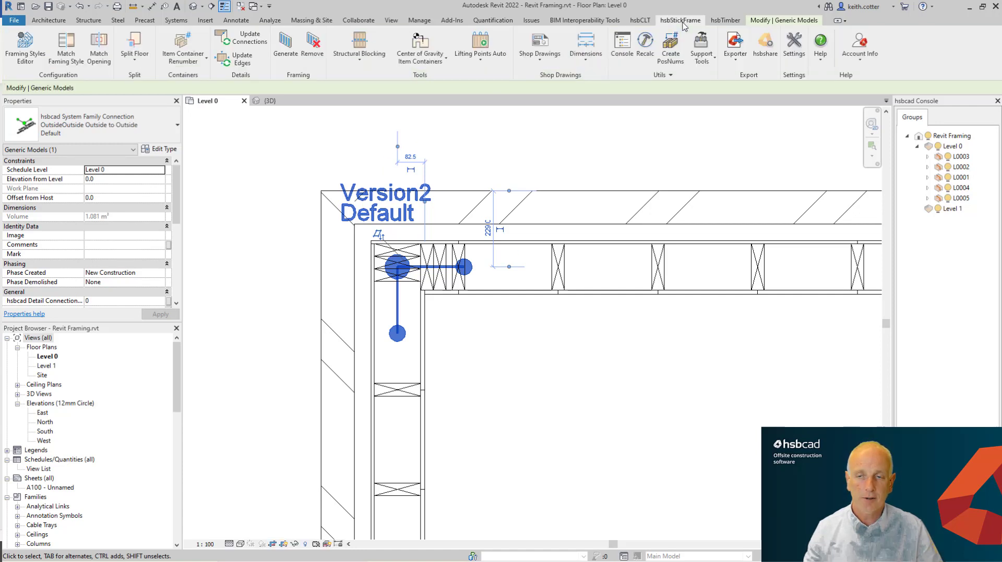
{"action": "left_click", "coordinate": [647, 47]}
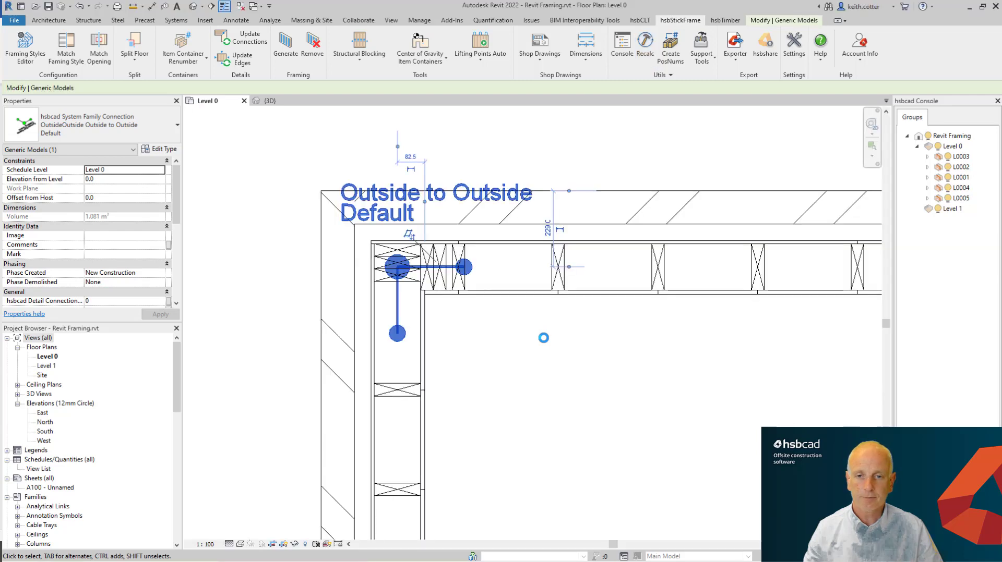
{"action": "left_click", "coordinate": [525, 335]}
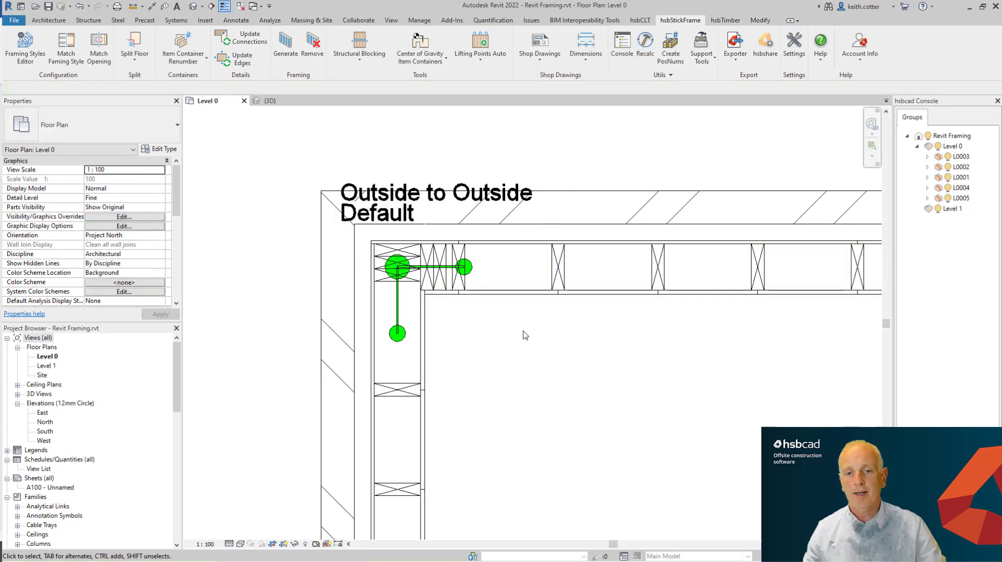
Step: Regenerate the framing of the two wall item containers L0001 and L0002
{"action": "scroll", "coordinate": [525, 335], "scroll_direction": "down", "scroll_amount": 3}
{"action": "scroll", "coordinate": [525, 335], "scroll_direction": "down", "scroll_amount": 4}
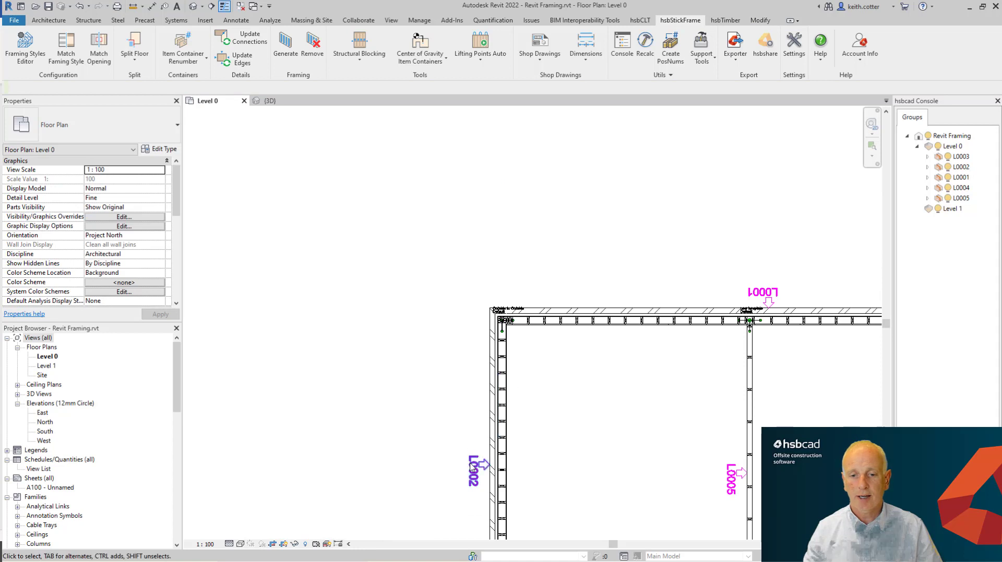
{"action": "left_click", "coordinate": [474, 481]}
{"action": "left_click", "coordinate": [765, 292], "text": "ctrl"}
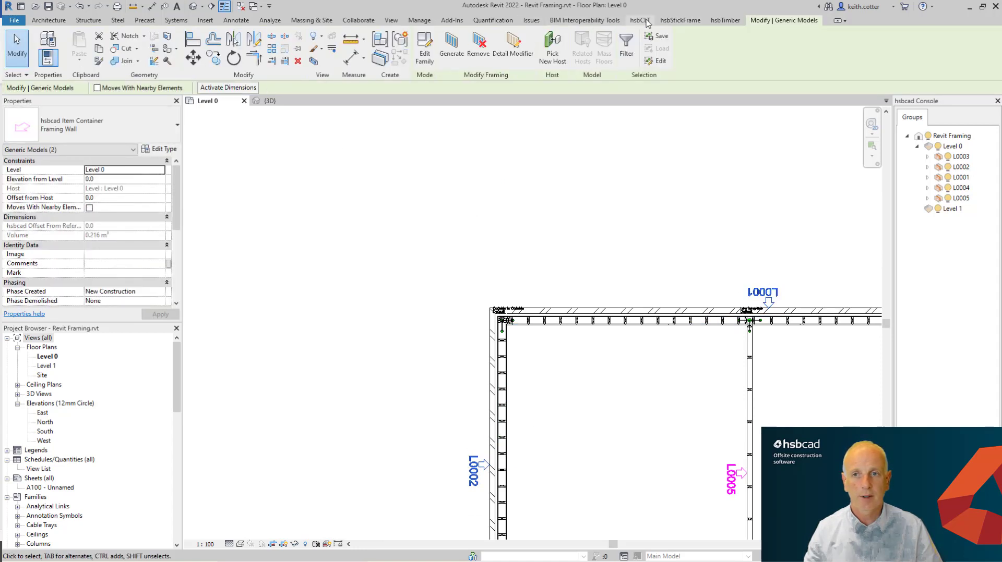
{"action": "left_click", "coordinate": [668, 20]}
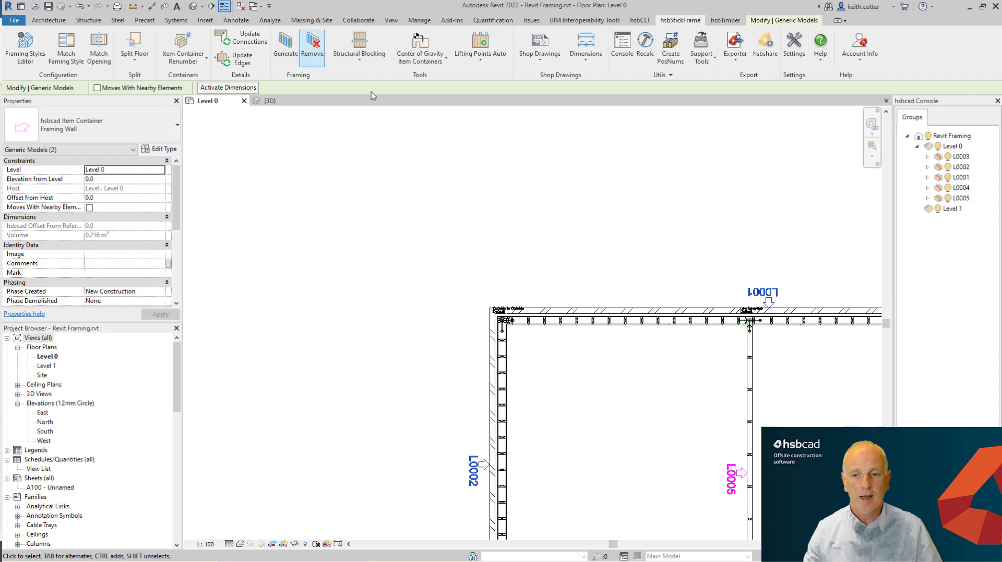
{"action": "left_click", "coordinate": [285, 43]}
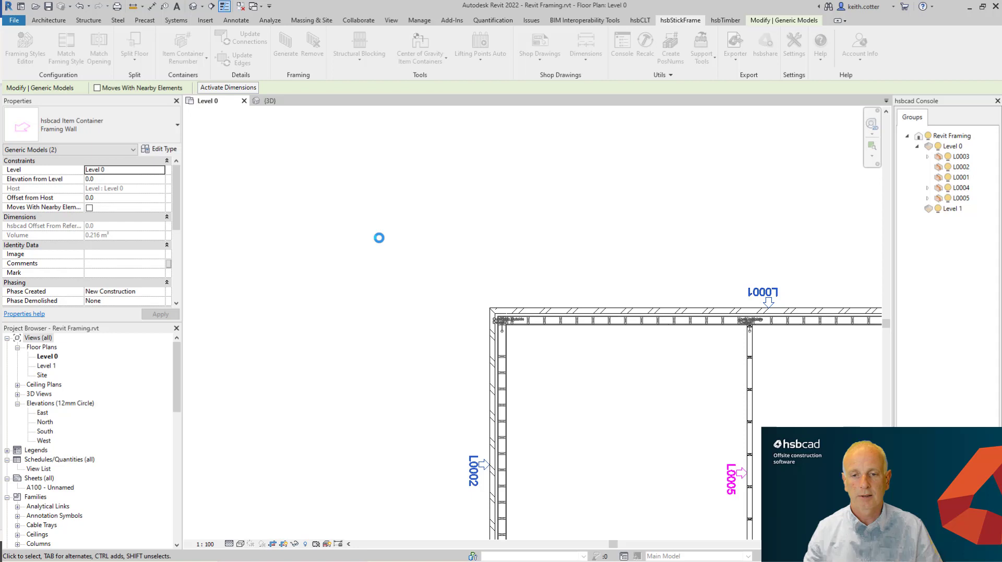
Step: Examine the regenerated studs at the L0001–L0002 corner and compare them with the L0002–L0003 corner in the plan
{"action": "scroll", "coordinate": [509, 333], "scroll_direction": "up", "scroll_amount": 5}
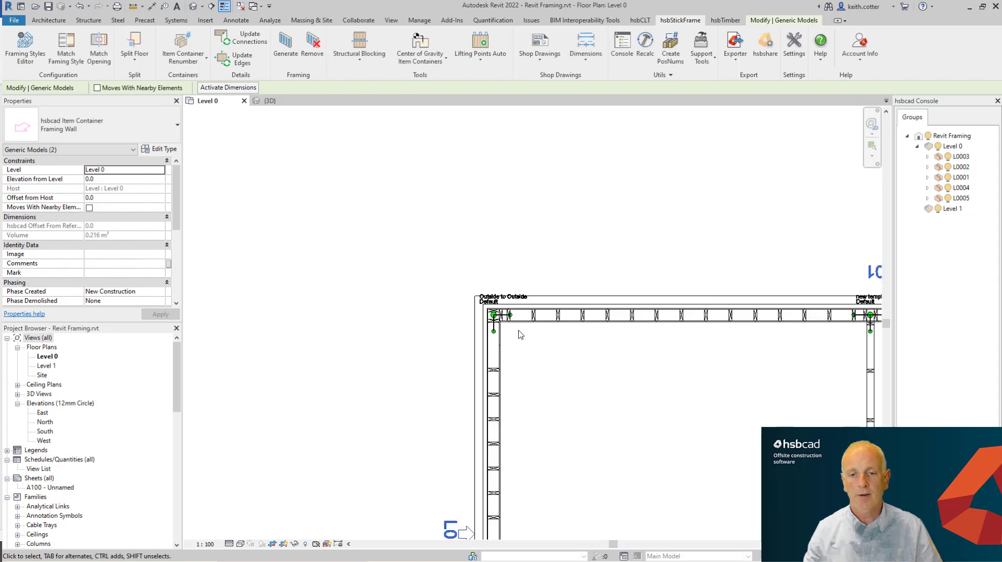
{"action": "scroll", "coordinate": [505, 333], "scroll_direction": "up", "scroll_amount": 3}
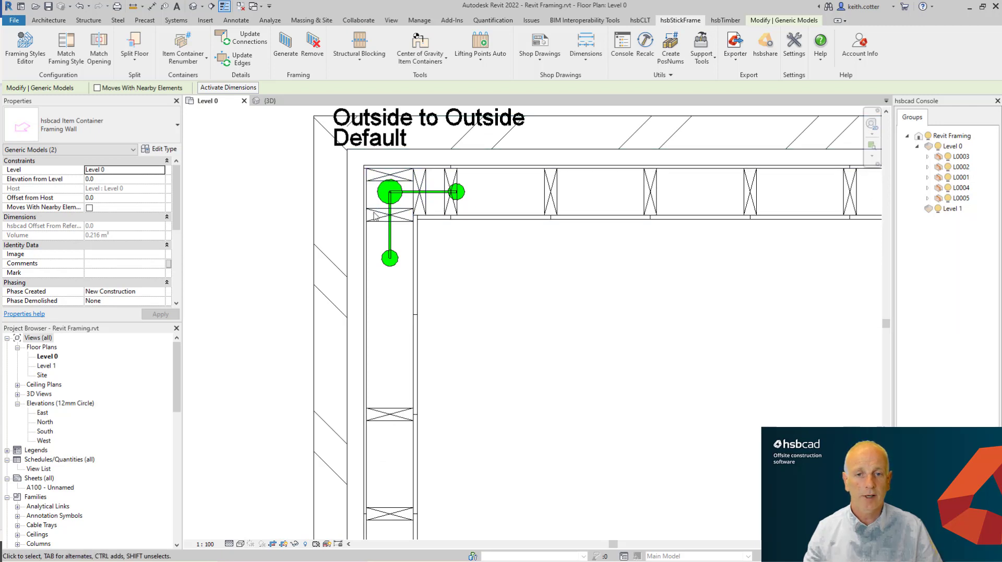
{"action": "scroll", "coordinate": [402, 232], "scroll_direction": "down", "scroll_amount": 5}
{"action": "middle_click_drag", "start_coordinate": [421, 311], "coordinate": [445, 96]}
{"action": "scroll", "coordinate": [420, 347], "scroll_direction": "up", "scroll_amount": 5}
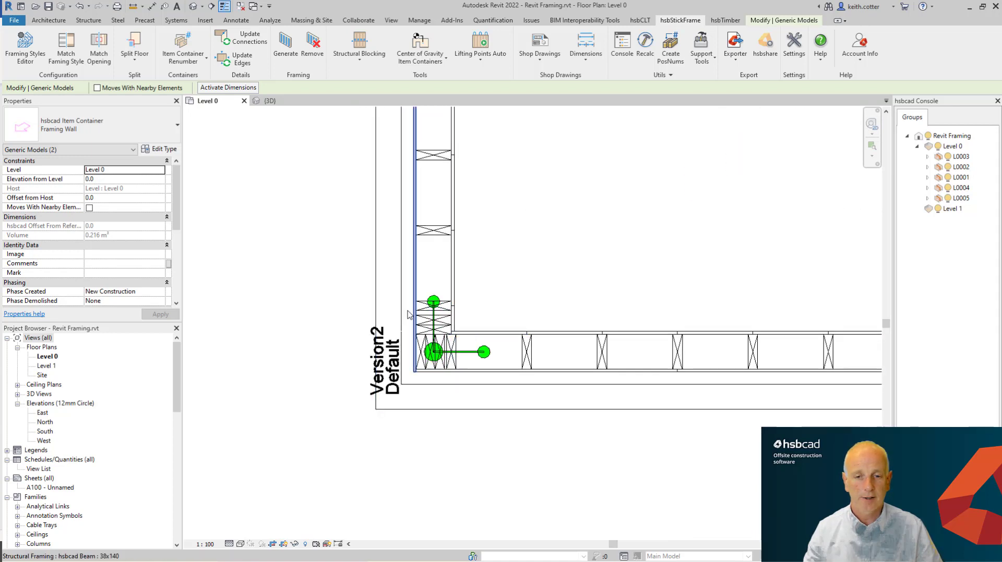
{"action": "scroll", "coordinate": [359, 353], "scroll_direction": "down", "scroll_amount": 3}
{"action": "scroll", "coordinate": [359, 352], "scroll_direction": "down", "scroll_amount": 4}
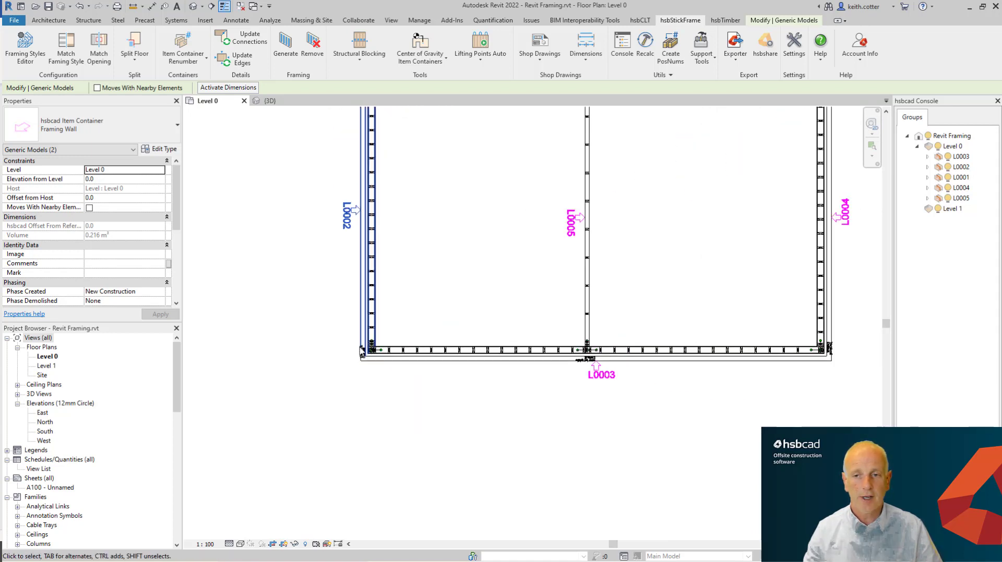
{"action": "middle_click_drag", "start_coordinate": [537, 273], "coordinate": [519, 367]}
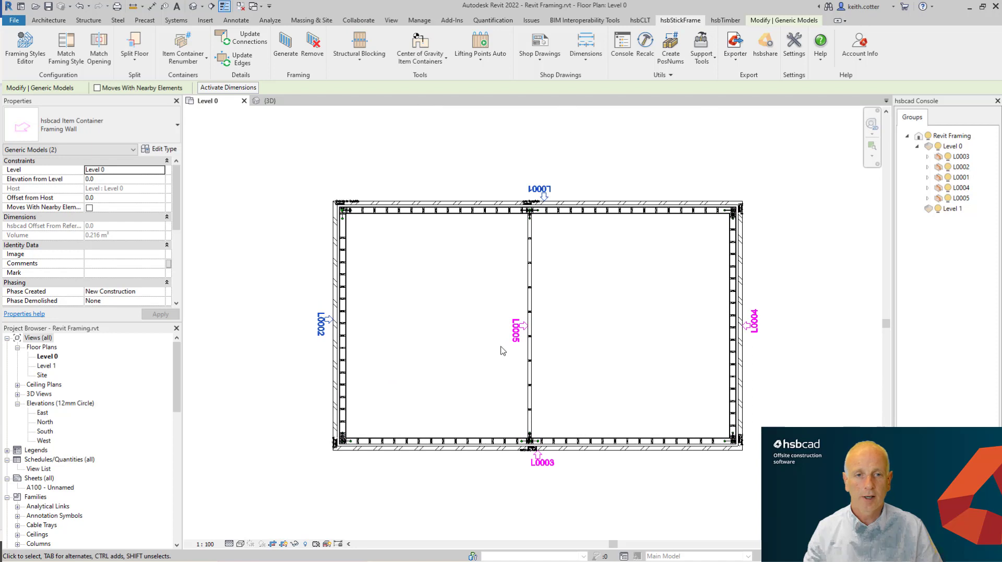
Step: Examine the framed and sheeted walls in the 3D view, ending close to wall L0003
{"action": "left_click", "coordinate": [270, 104]}
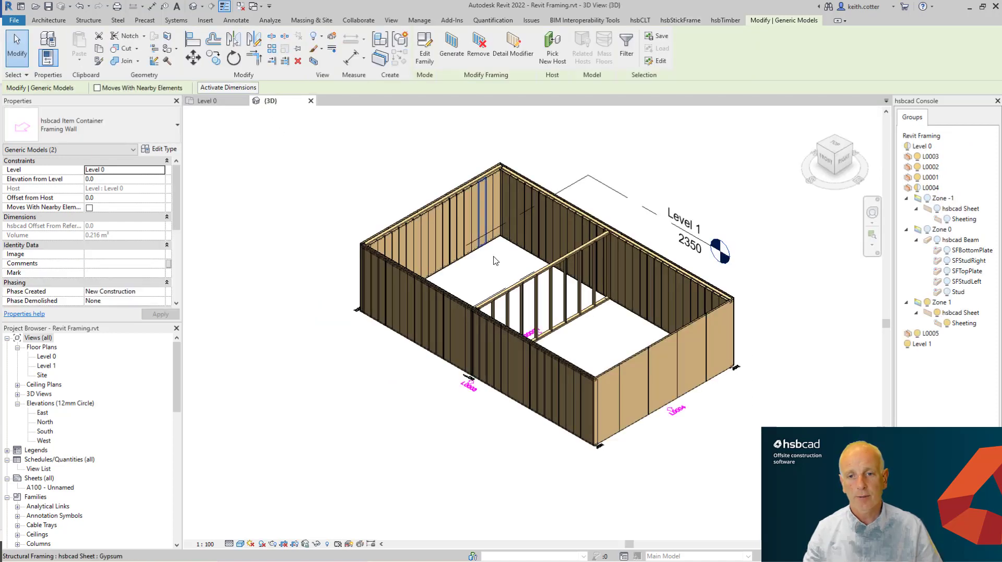
{"action": "middle_click_drag", "start_coordinate": [541, 351], "coordinate": [514, 386]}
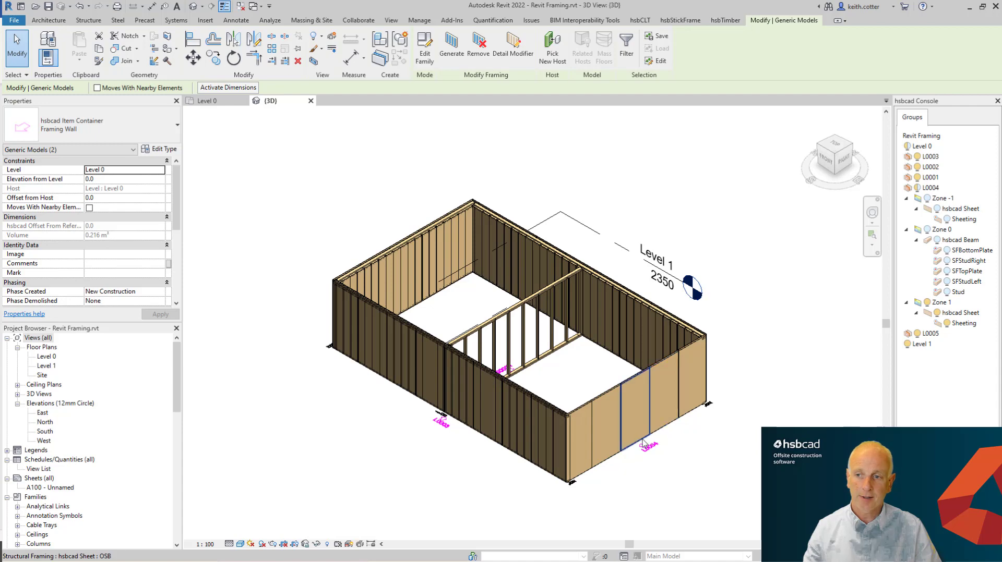
{"action": "scroll", "coordinate": [634, 411], "scroll_direction": "up", "scroll_amount": 2}
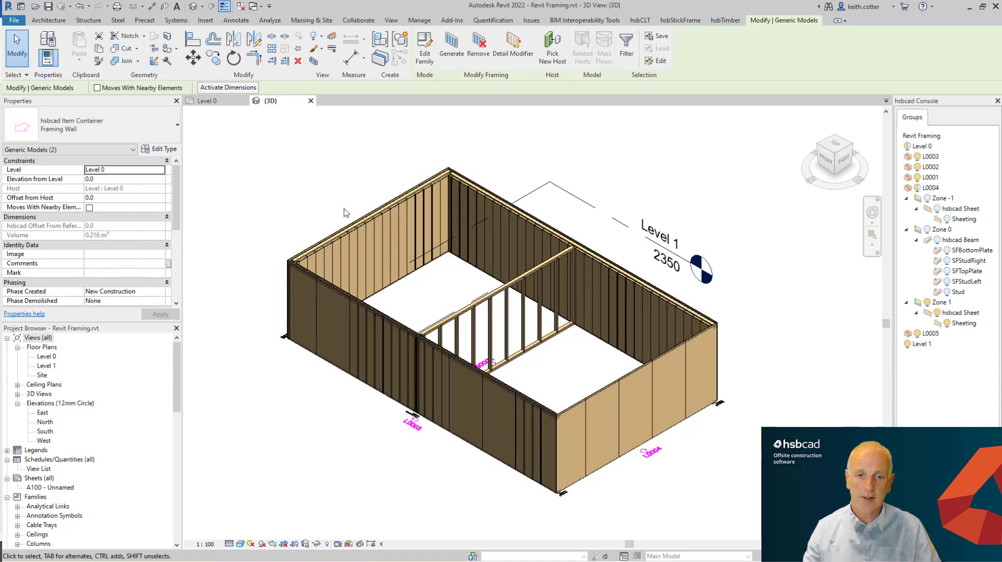
{"action": "scroll", "coordinate": [344, 213], "scroll_direction": "up", "scroll_amount": 4}
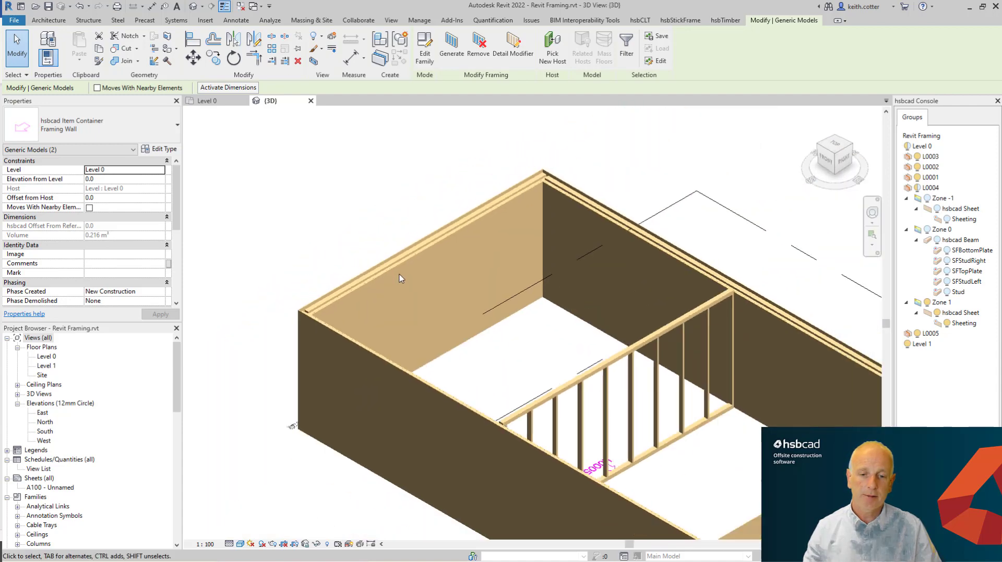
{"action": "scroll", "coordinate": [399, 276], "scroll_direction": "down", "scroll_amount": 2}
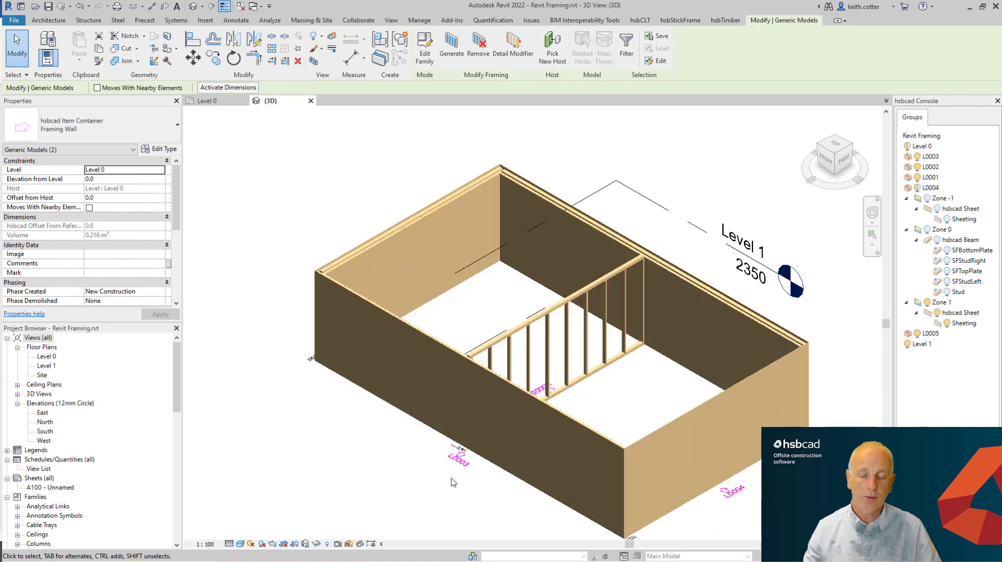
{"action": "scroll", "coordinate": [453, 482], "scroll_direction": "up", "scroll_amount": 4}
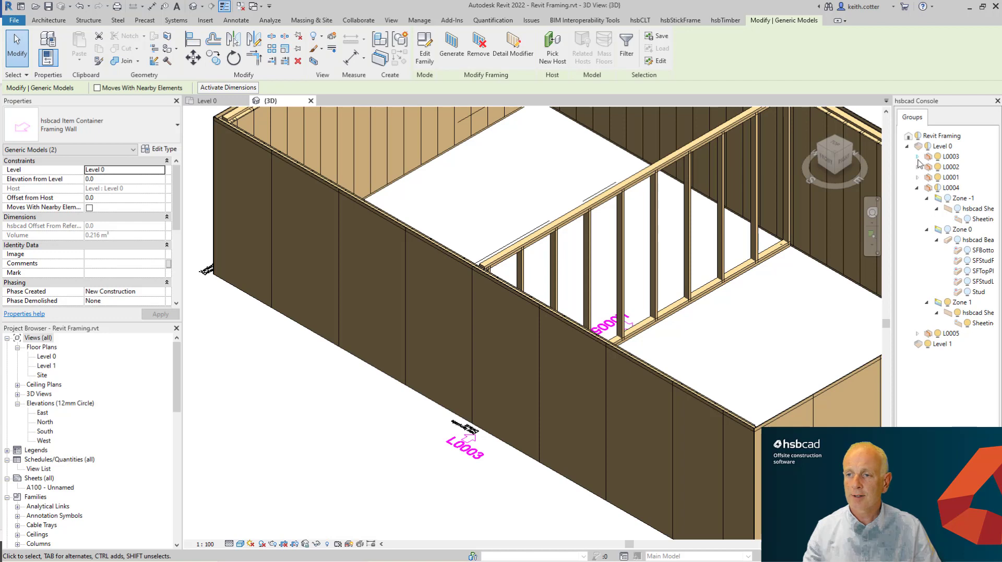
Step: Expand wall L0003 in the hsbcad Console and hide its Zone 1, Zone -1 and SFTopPlate elements
{"action": "left_click", "coordinate": [917, 156]}
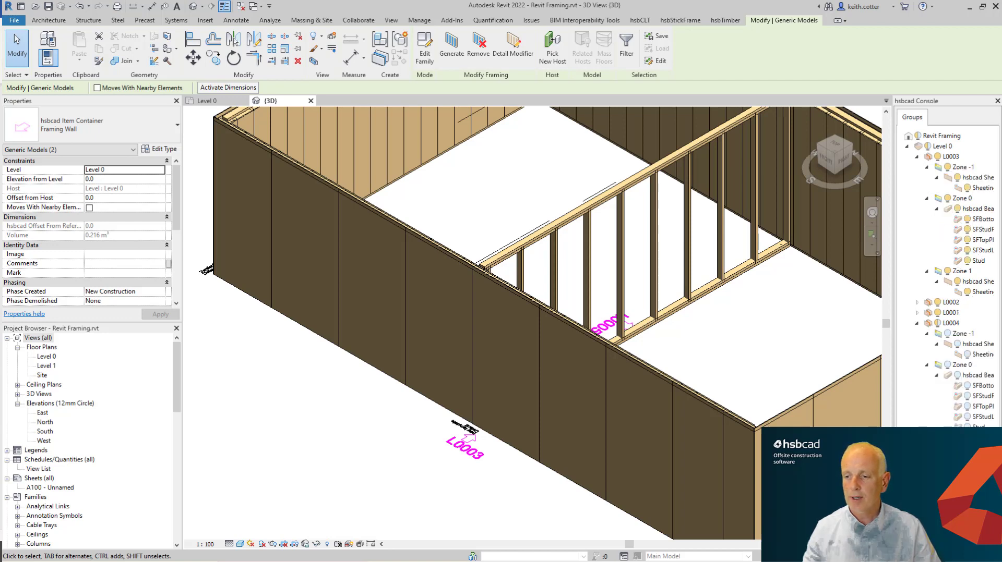
{"action": "left_click_drag", "start_coordinate": [923, 544], "coordinate": [937, 544]}
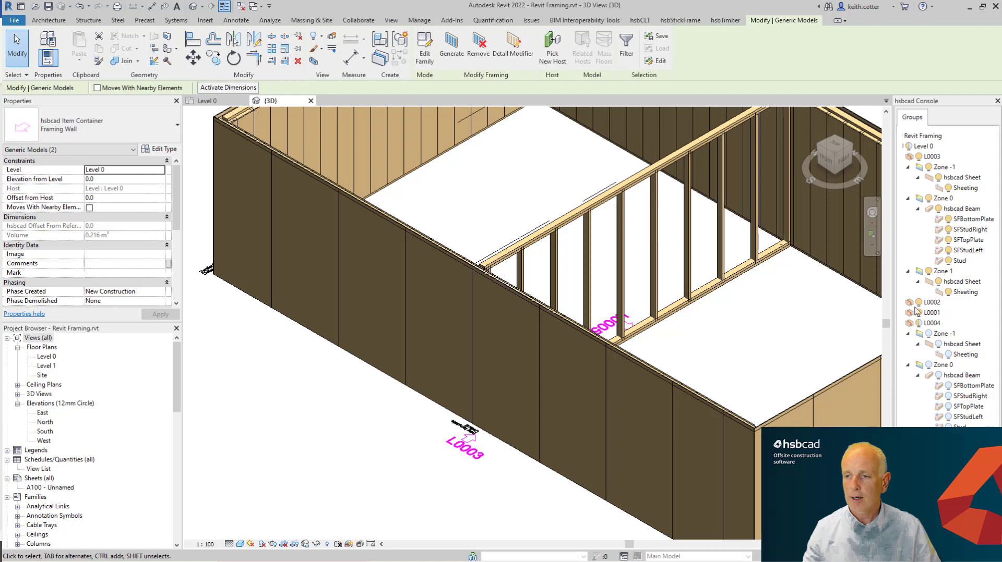
{"action": "left_click", "coordinate": [929, 271]}
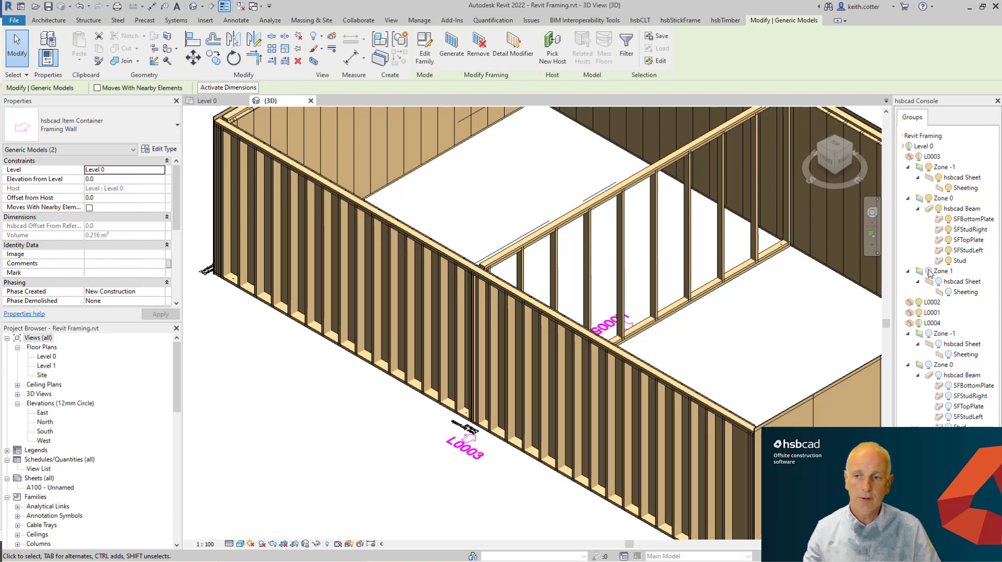
{"action": "left_click", "coordinate": [929, 167]}
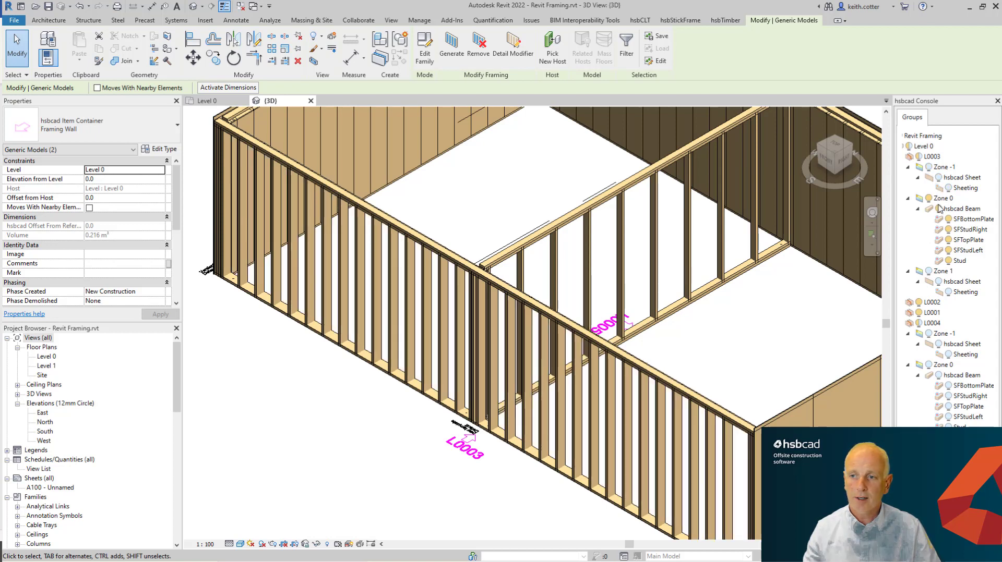
{"action": "left_click", "coordinate": [948, 240]}
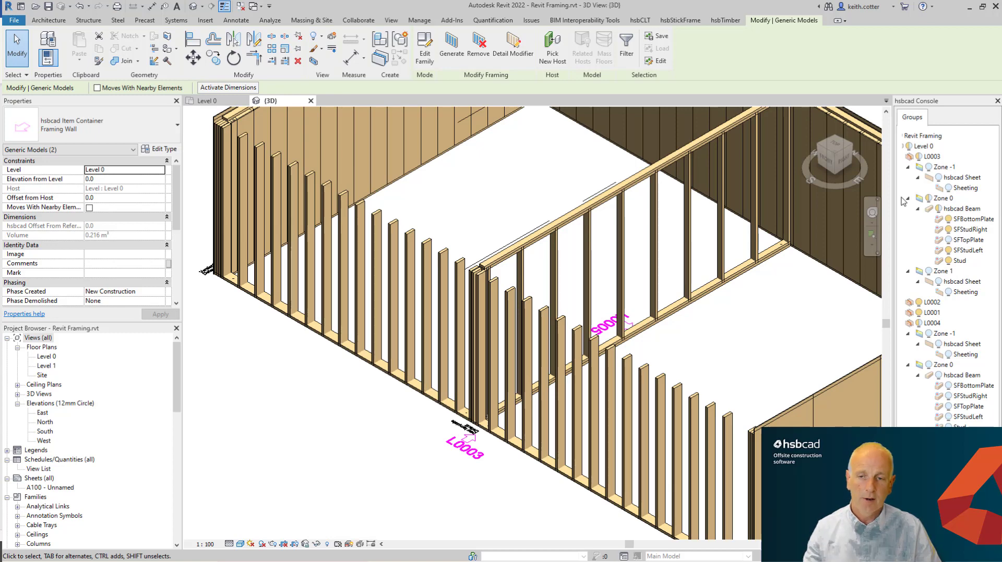
Step: Turn on the visibility of all Level 0 elements through the hsbcad Console and bring the whole building into view
{"action": "scroll", "coordinate": [579, 222], "scroll_direction": "down", "scroll_amount": 5}
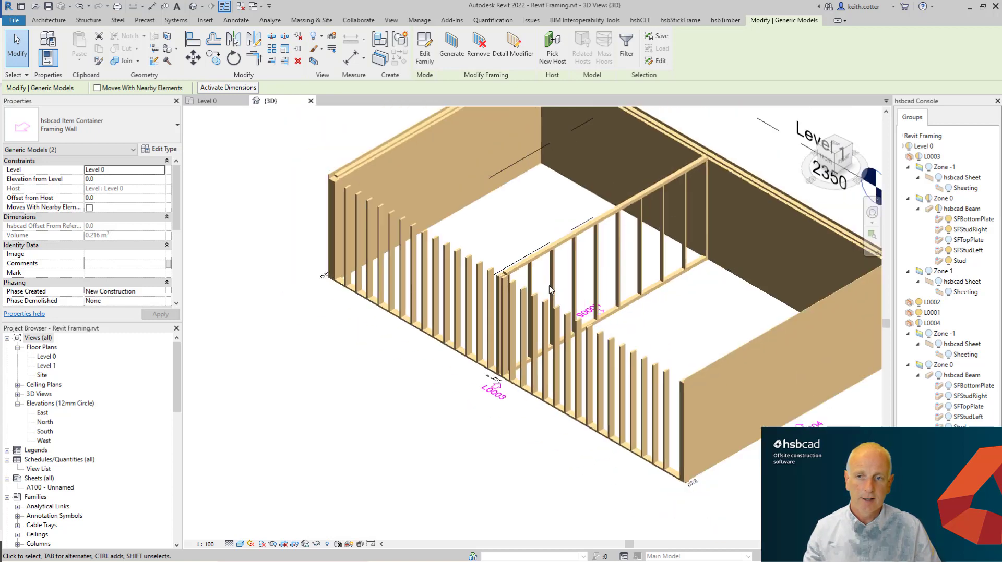
{"action": "left_click", "coordinate": [909, 146]}
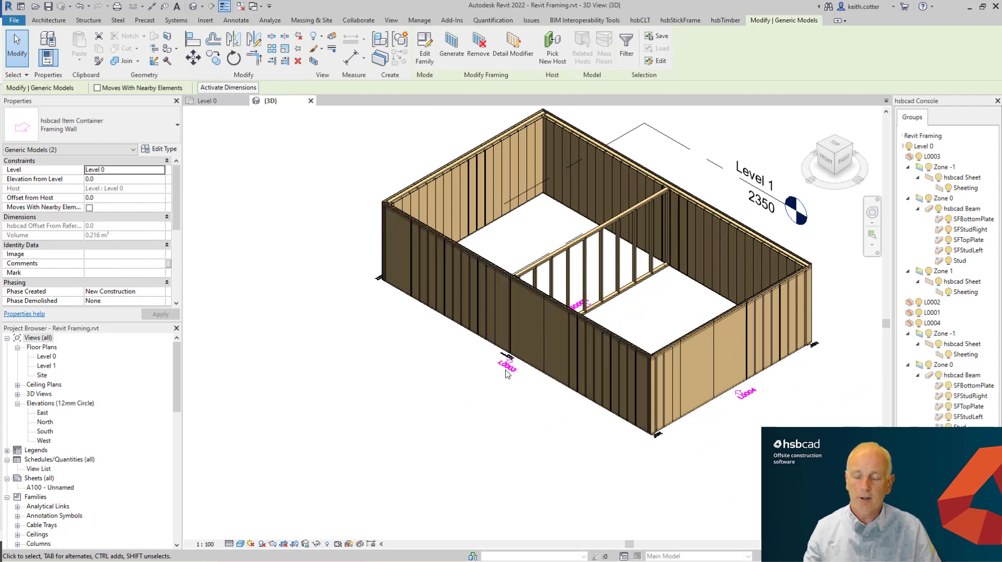
{"action": "middle_click_drag", "start_coordinate": [532, 344], "coordinate": [439, 381]}
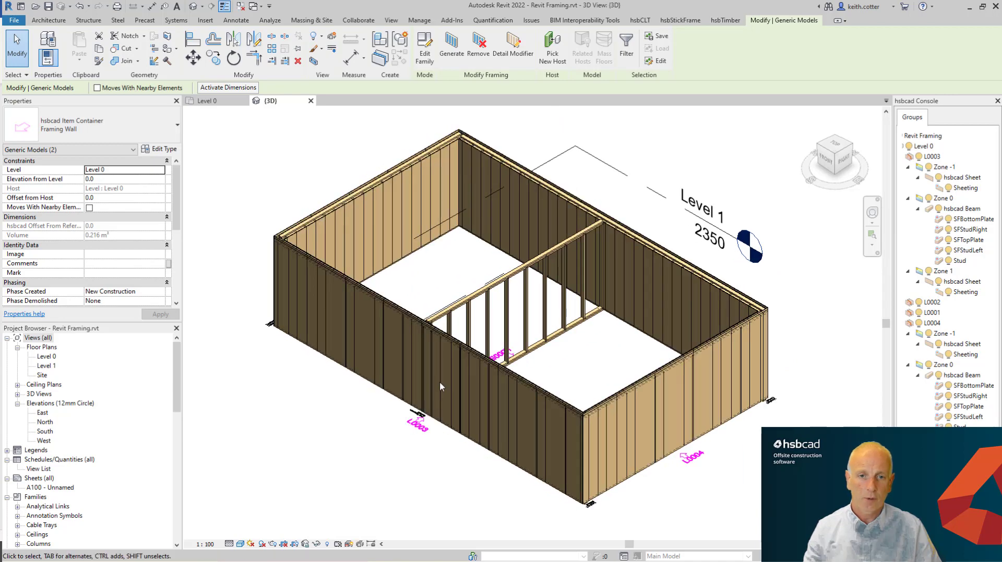